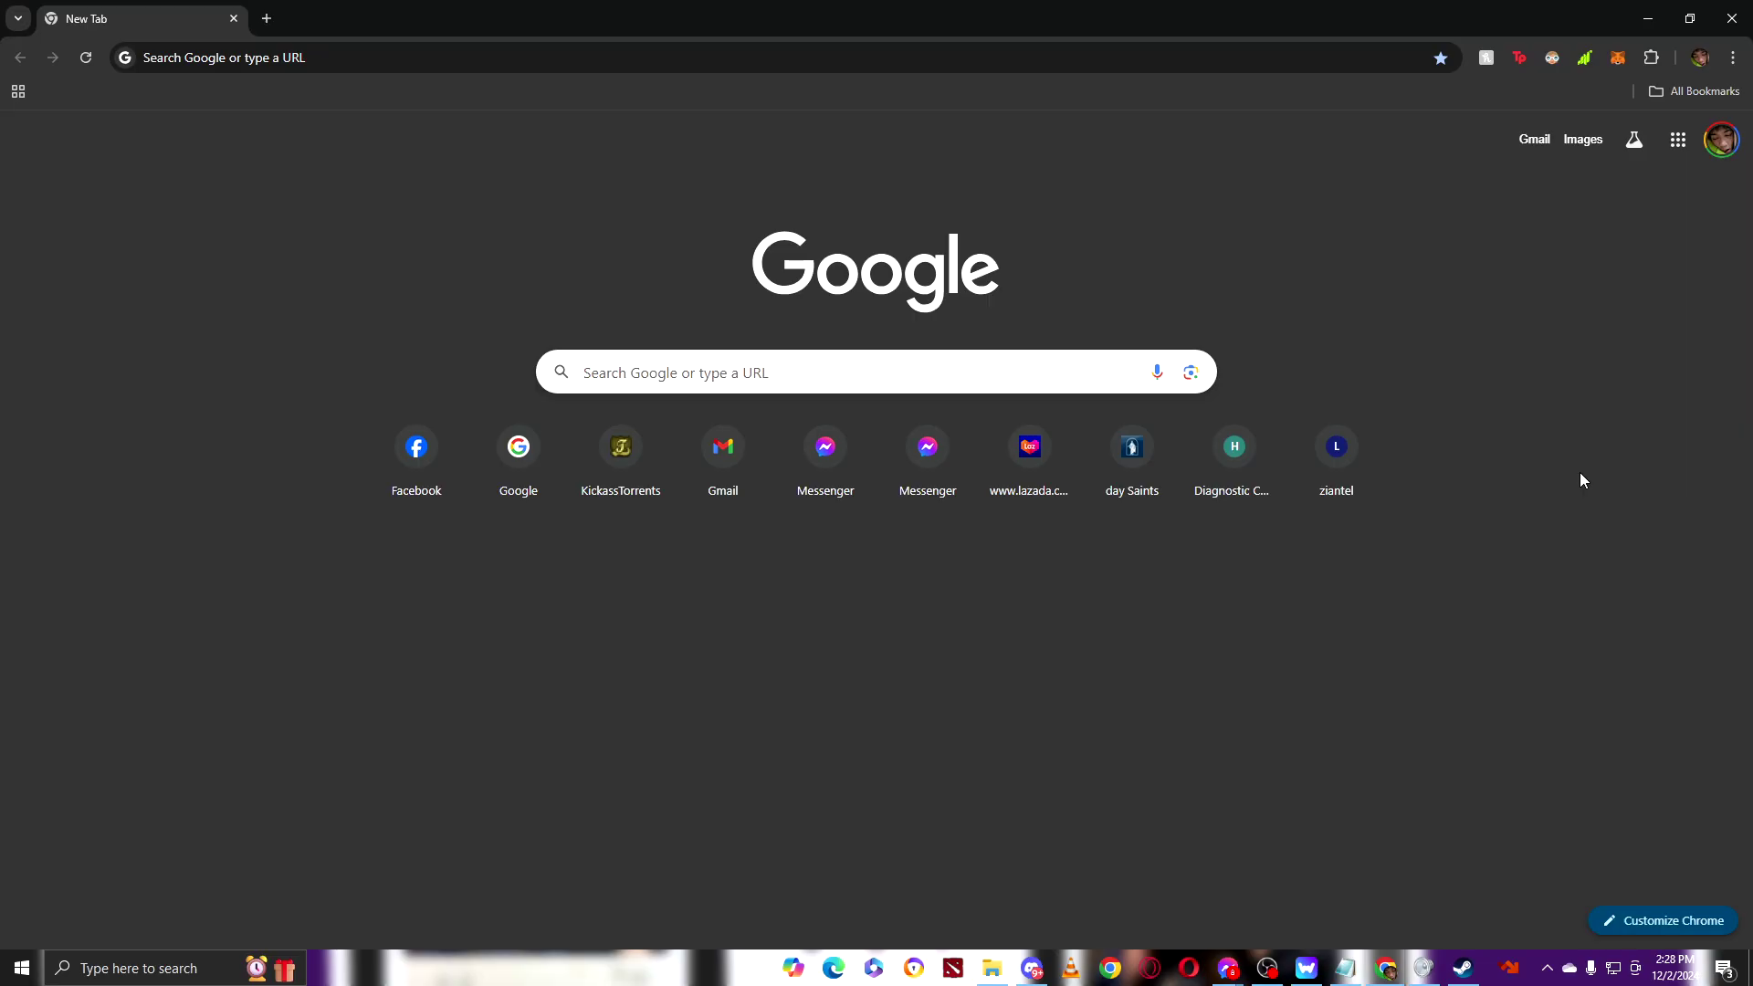
- Switch to WeMod's Fallout Shelter page and check the game's install option in the Steam library
left_click(1313, 964)
left_click(1498, 114)
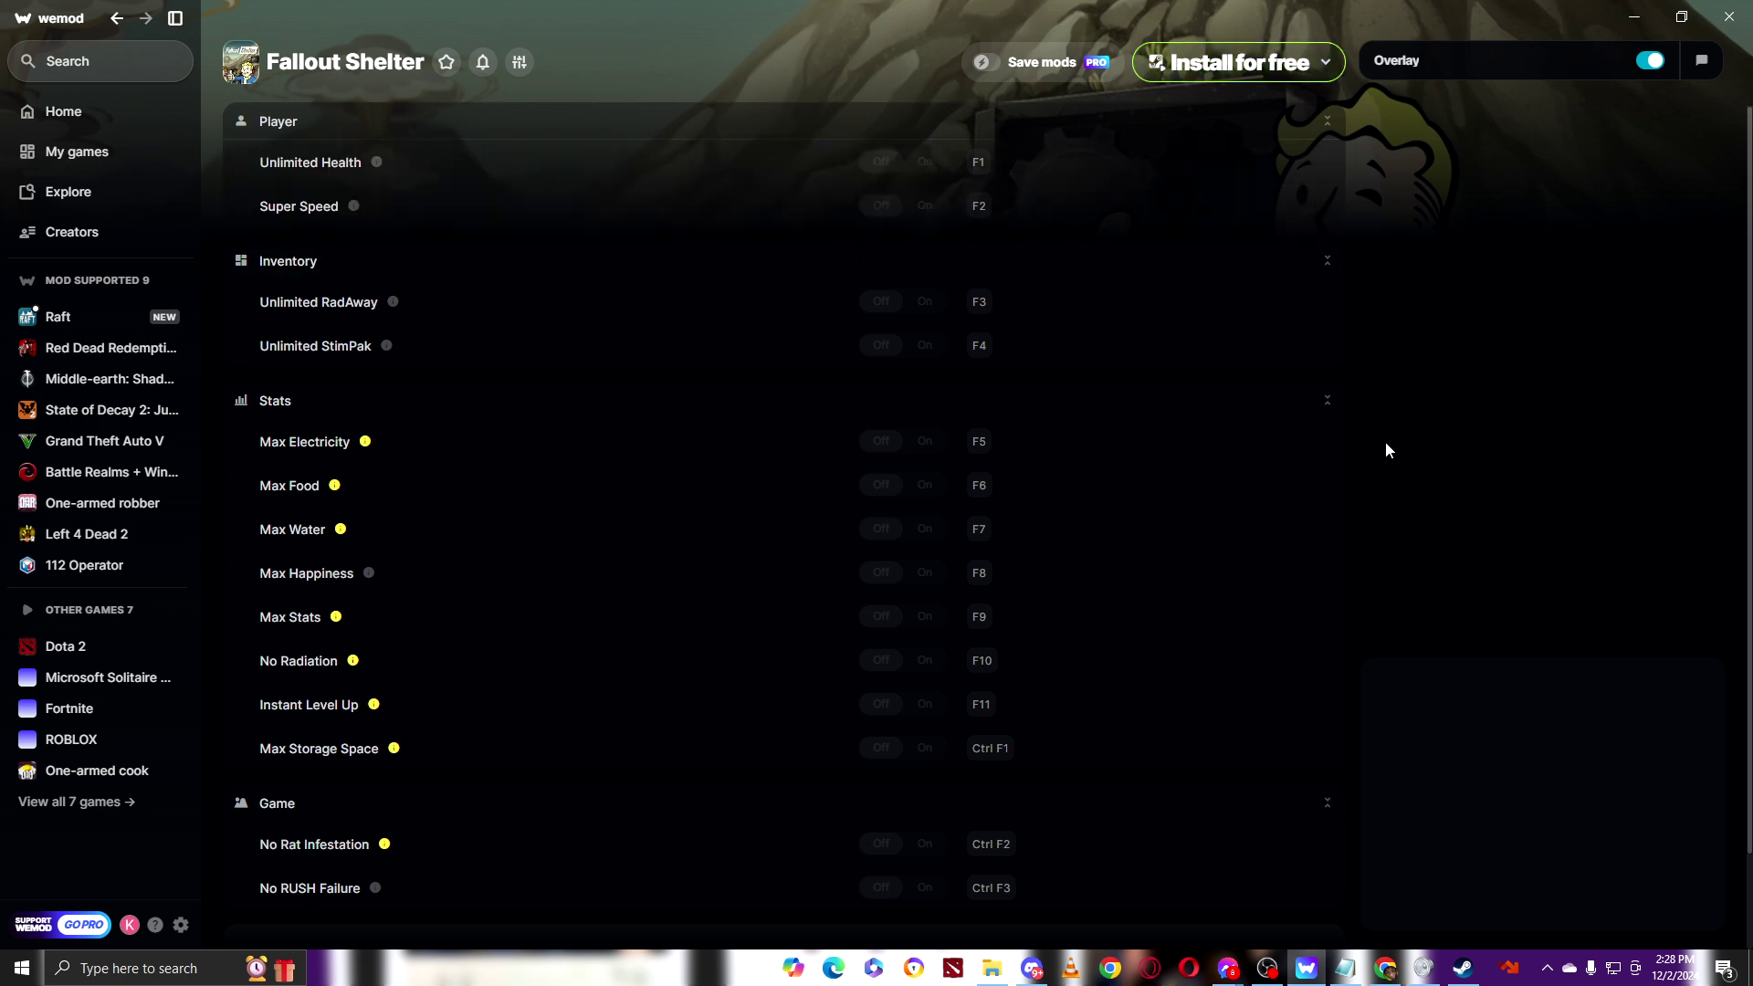
left_click(1466, 963)
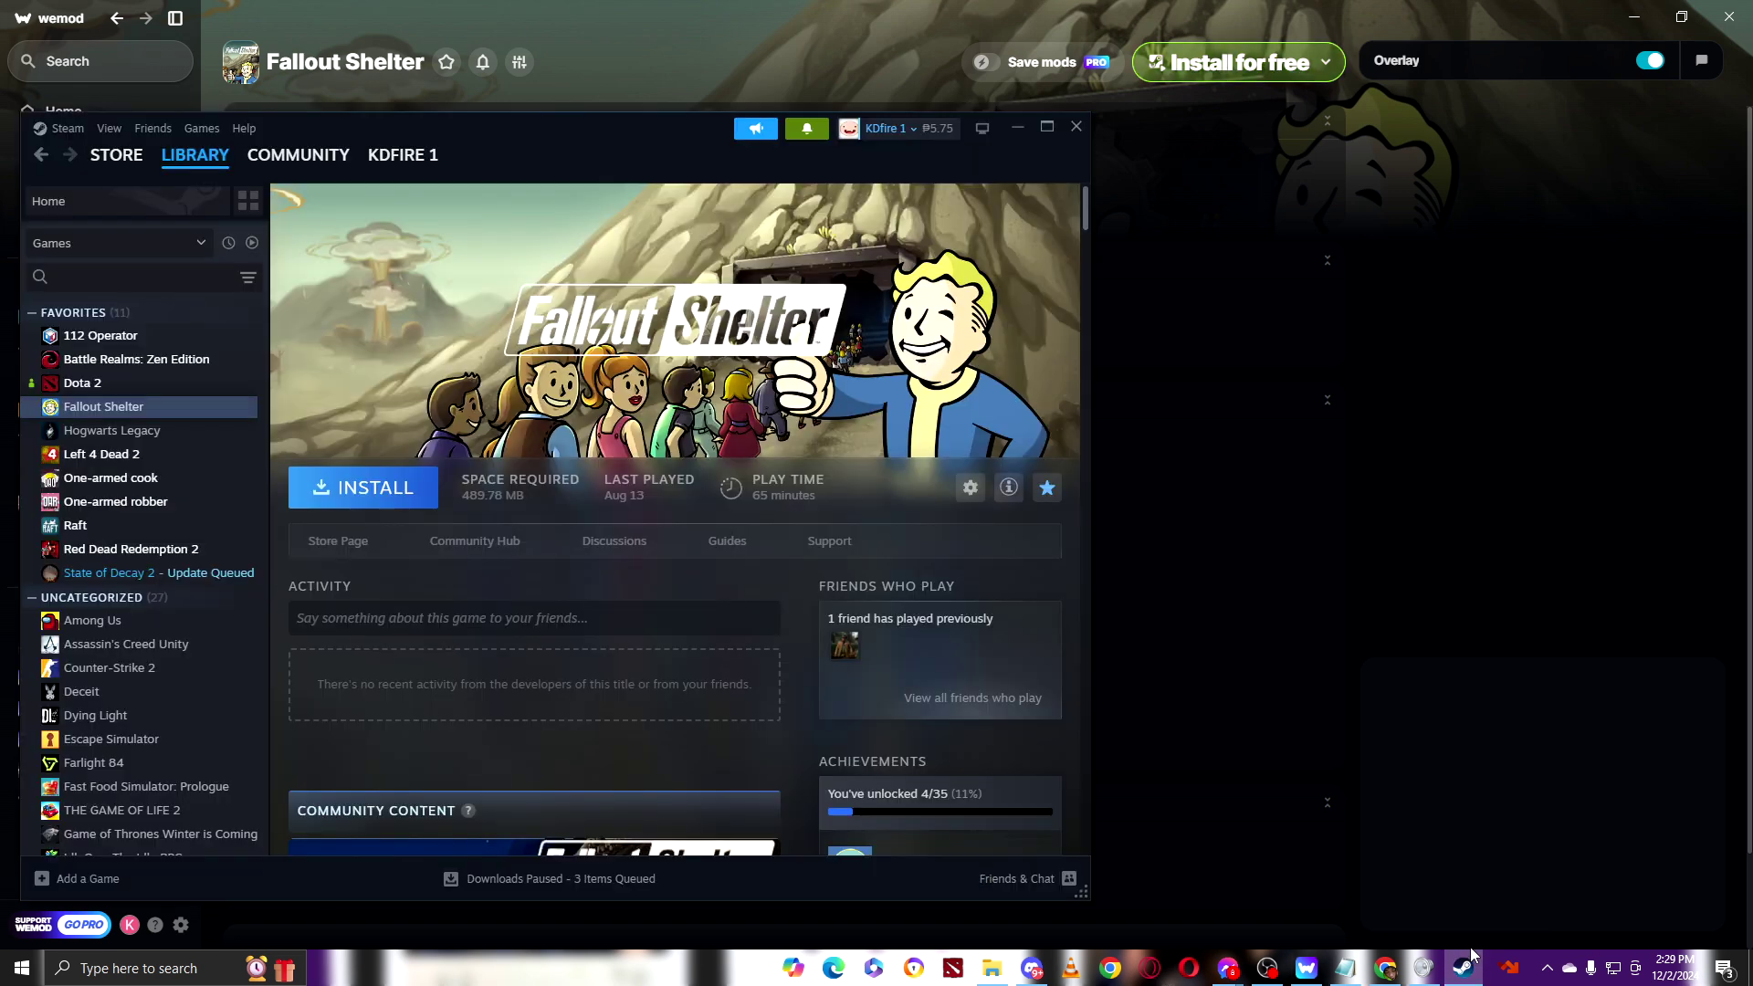
left_click(406, 495)
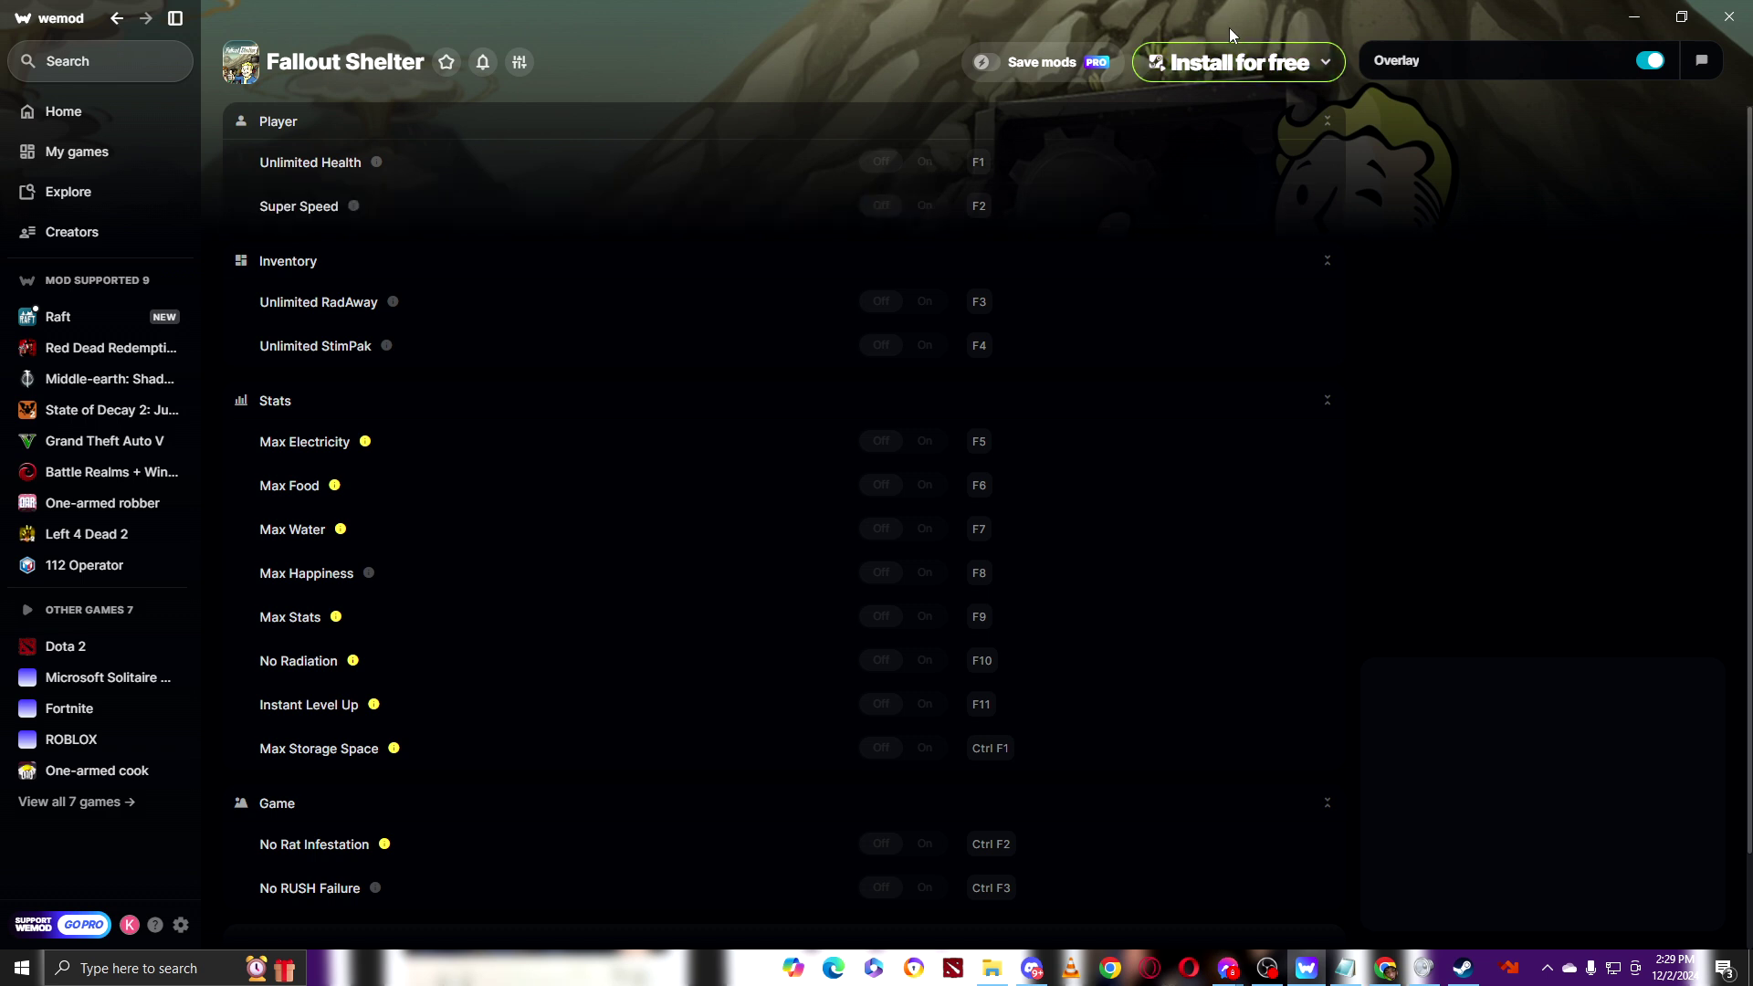
- Examine the sources for getting Fallout Shelter and the game sources offered for launching Red Dead Redemption 2 in WeMod
left_click(1325, 64)
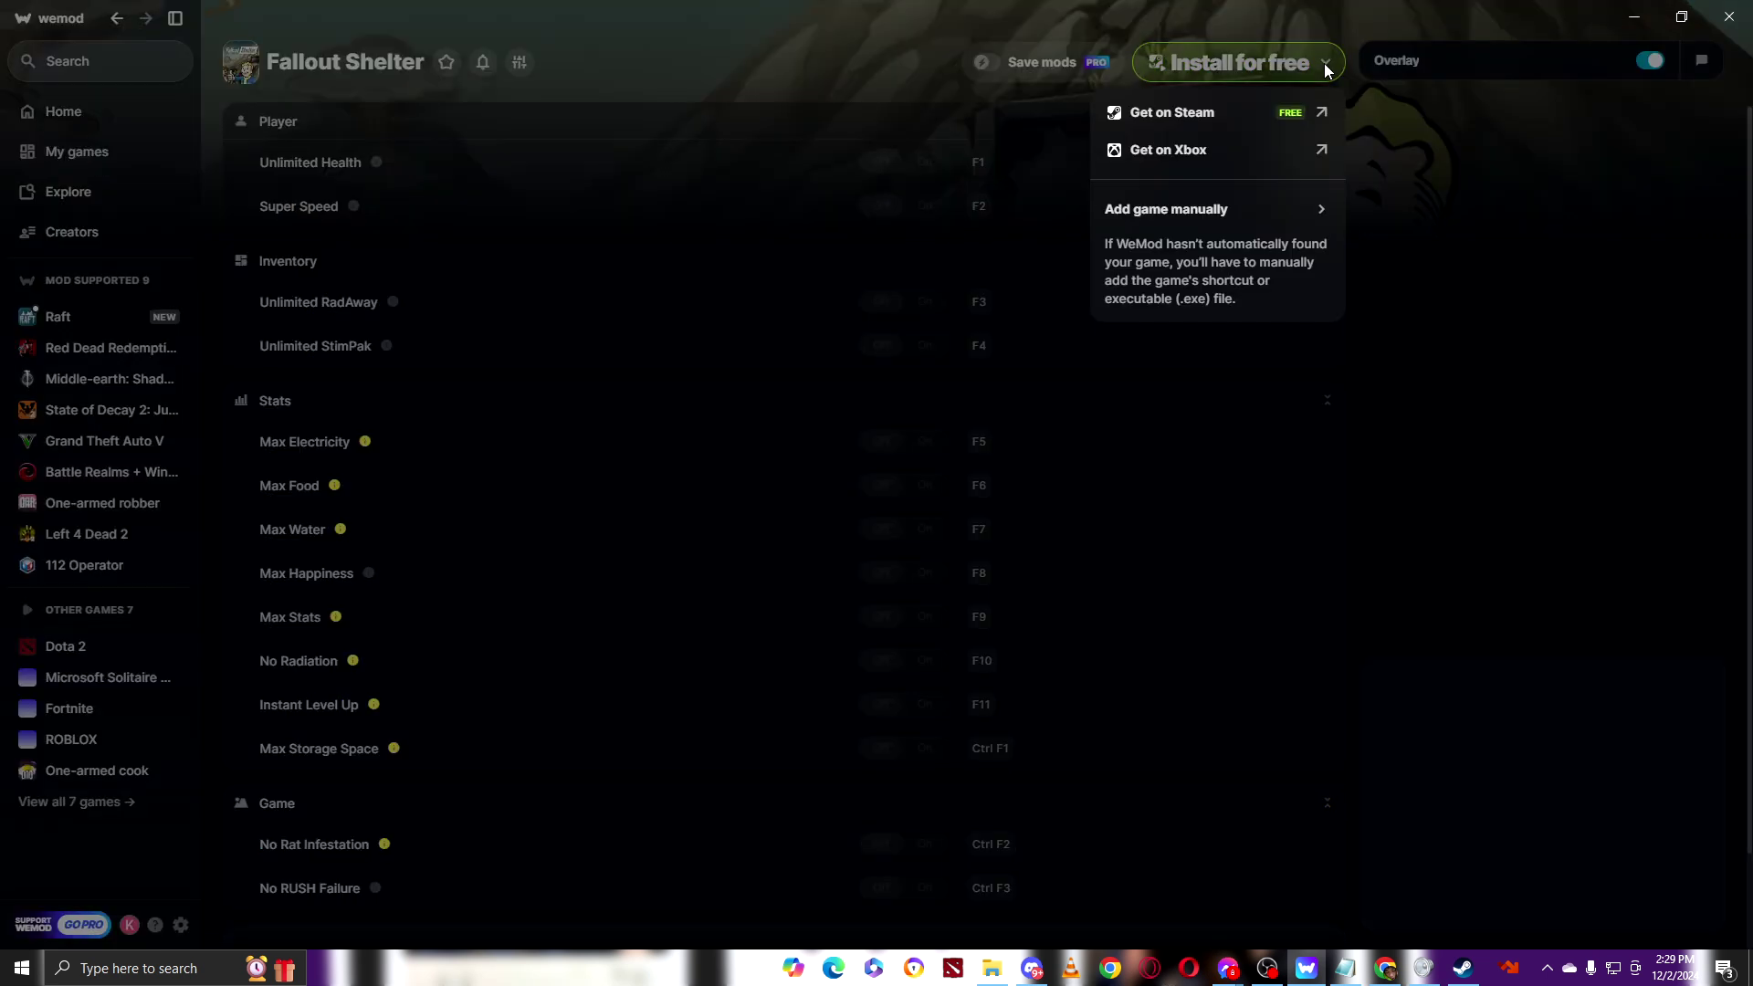
left_click(1323, 123)
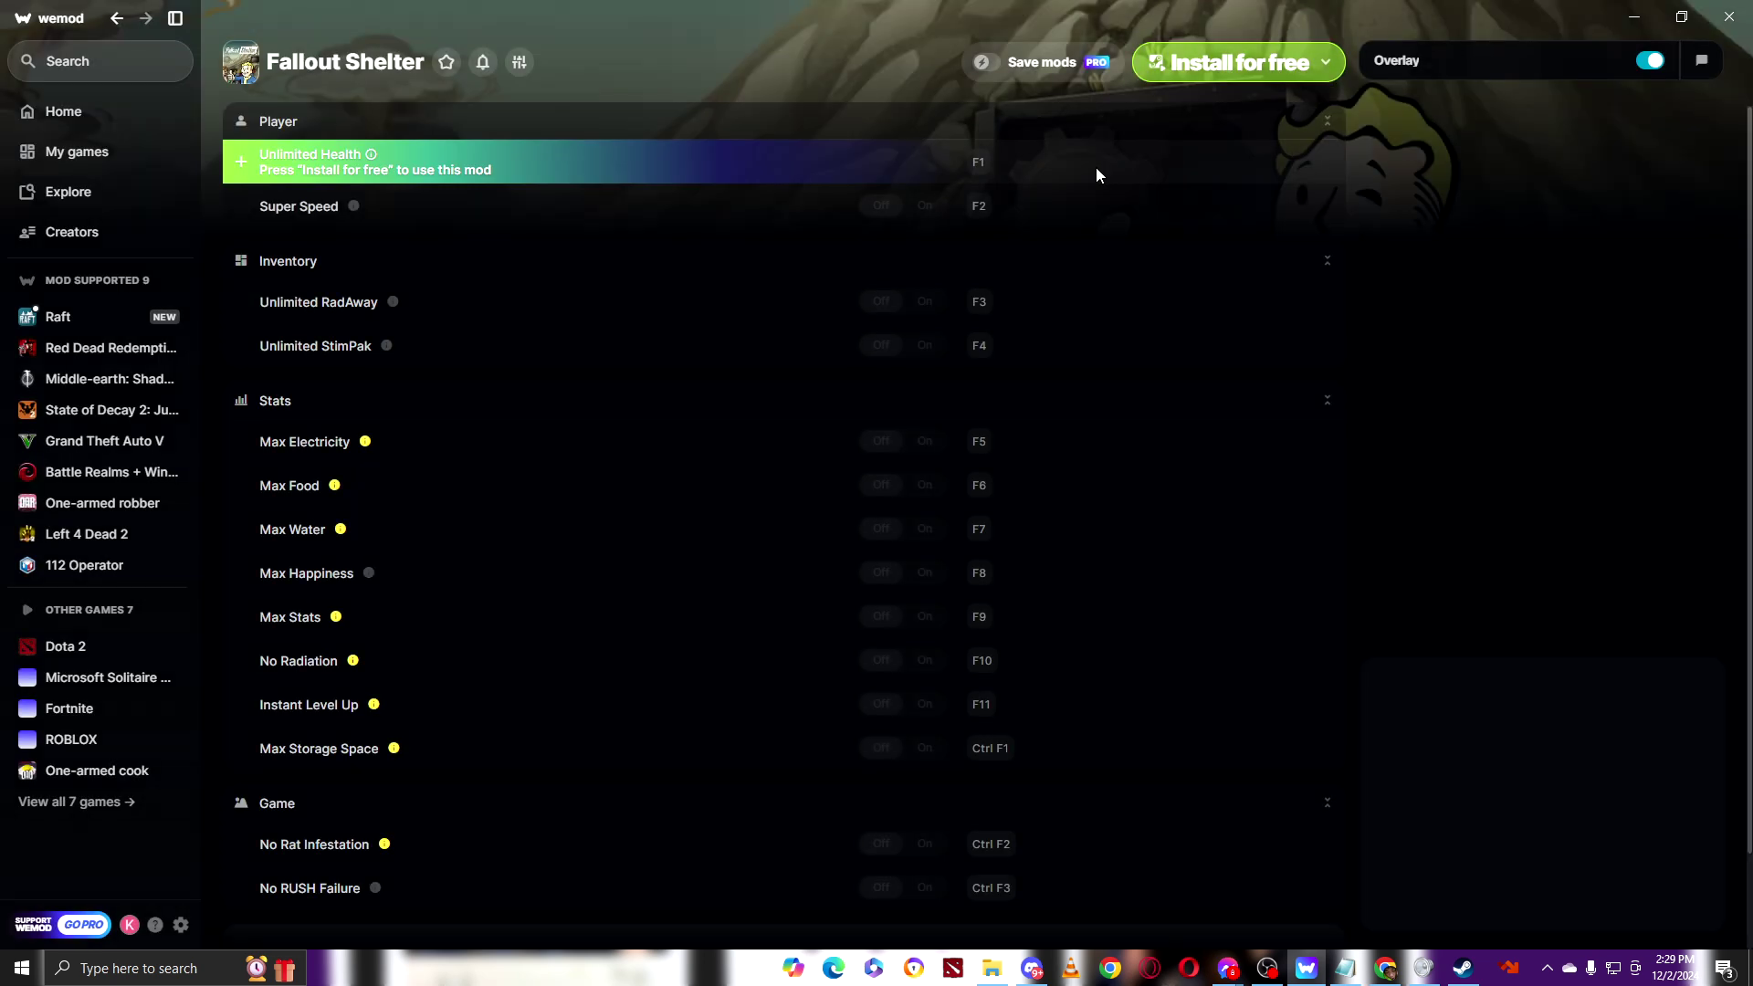
left_click(75, 116)
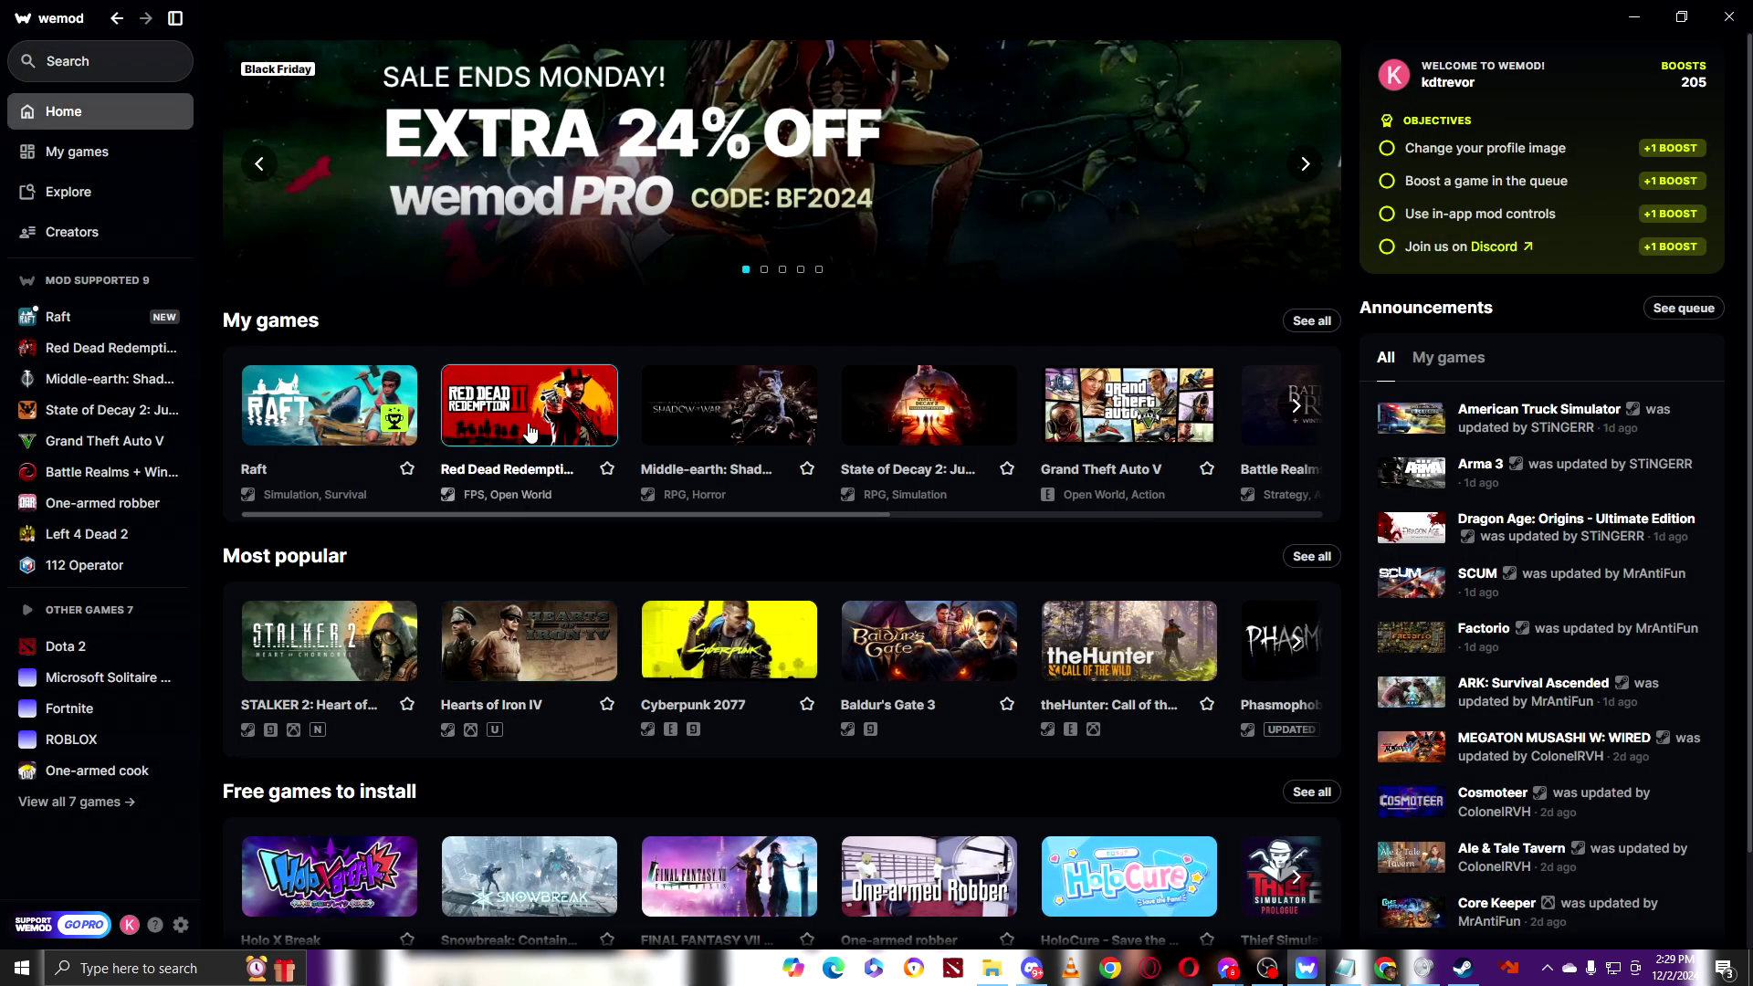
left_click(586, 435)
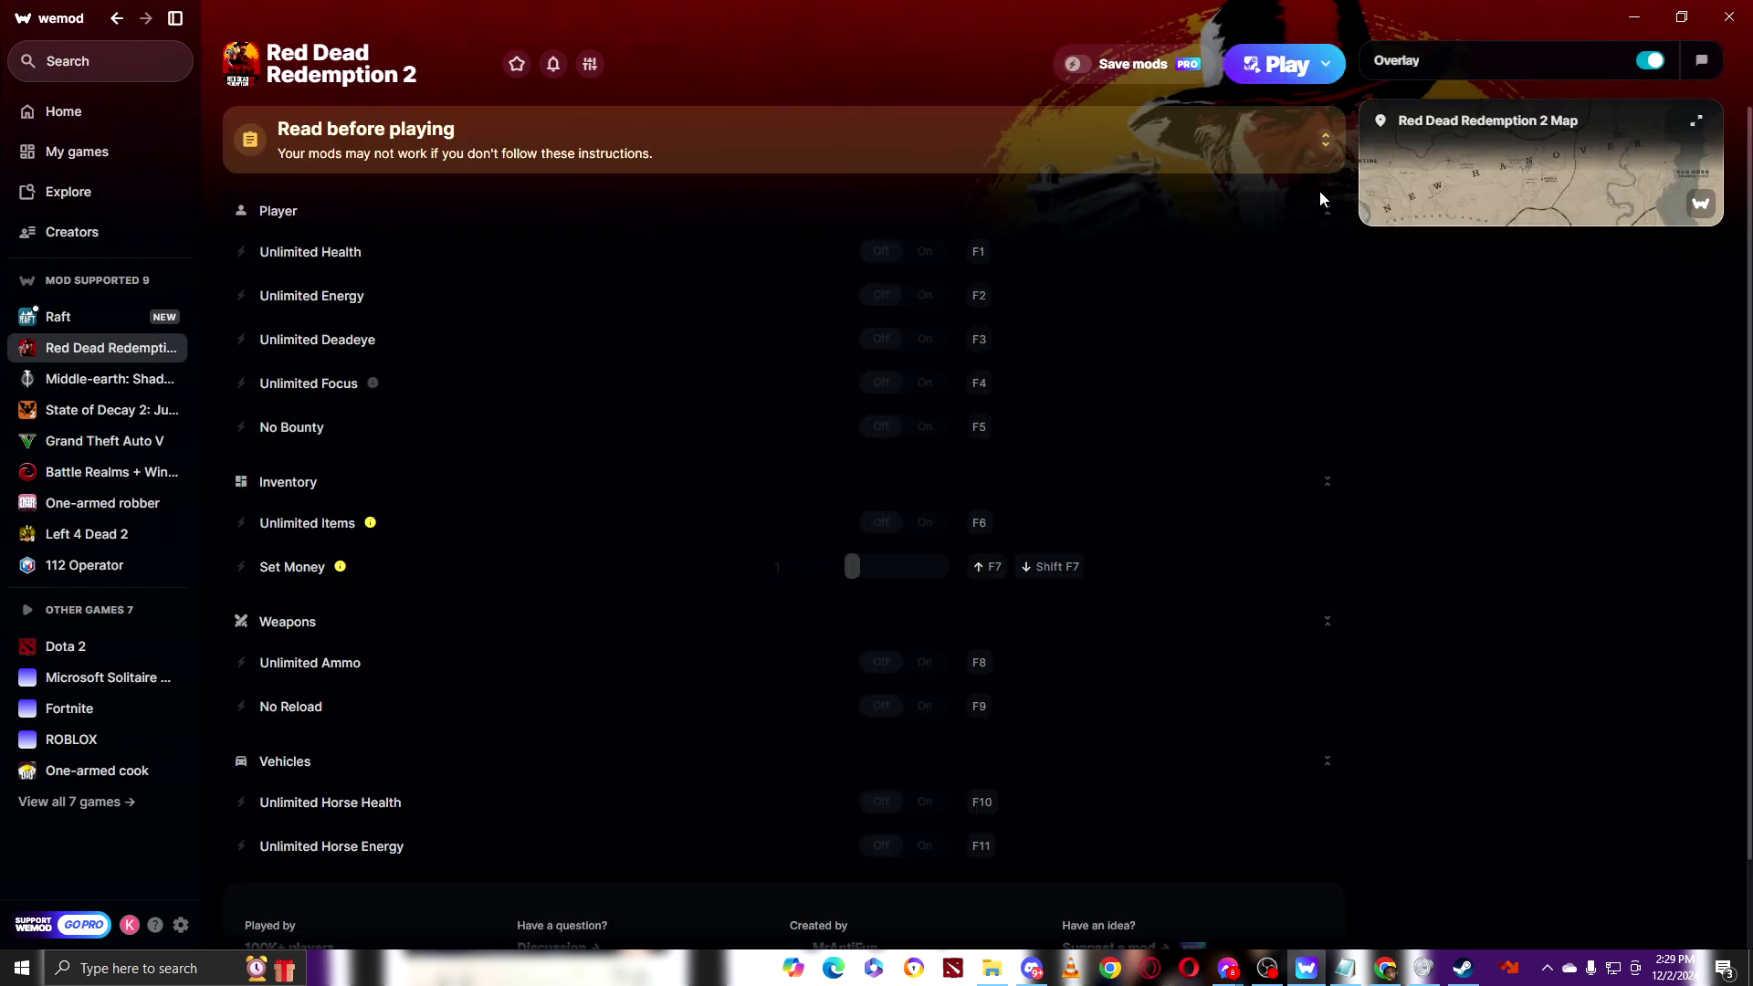
left_click(1326, 64)
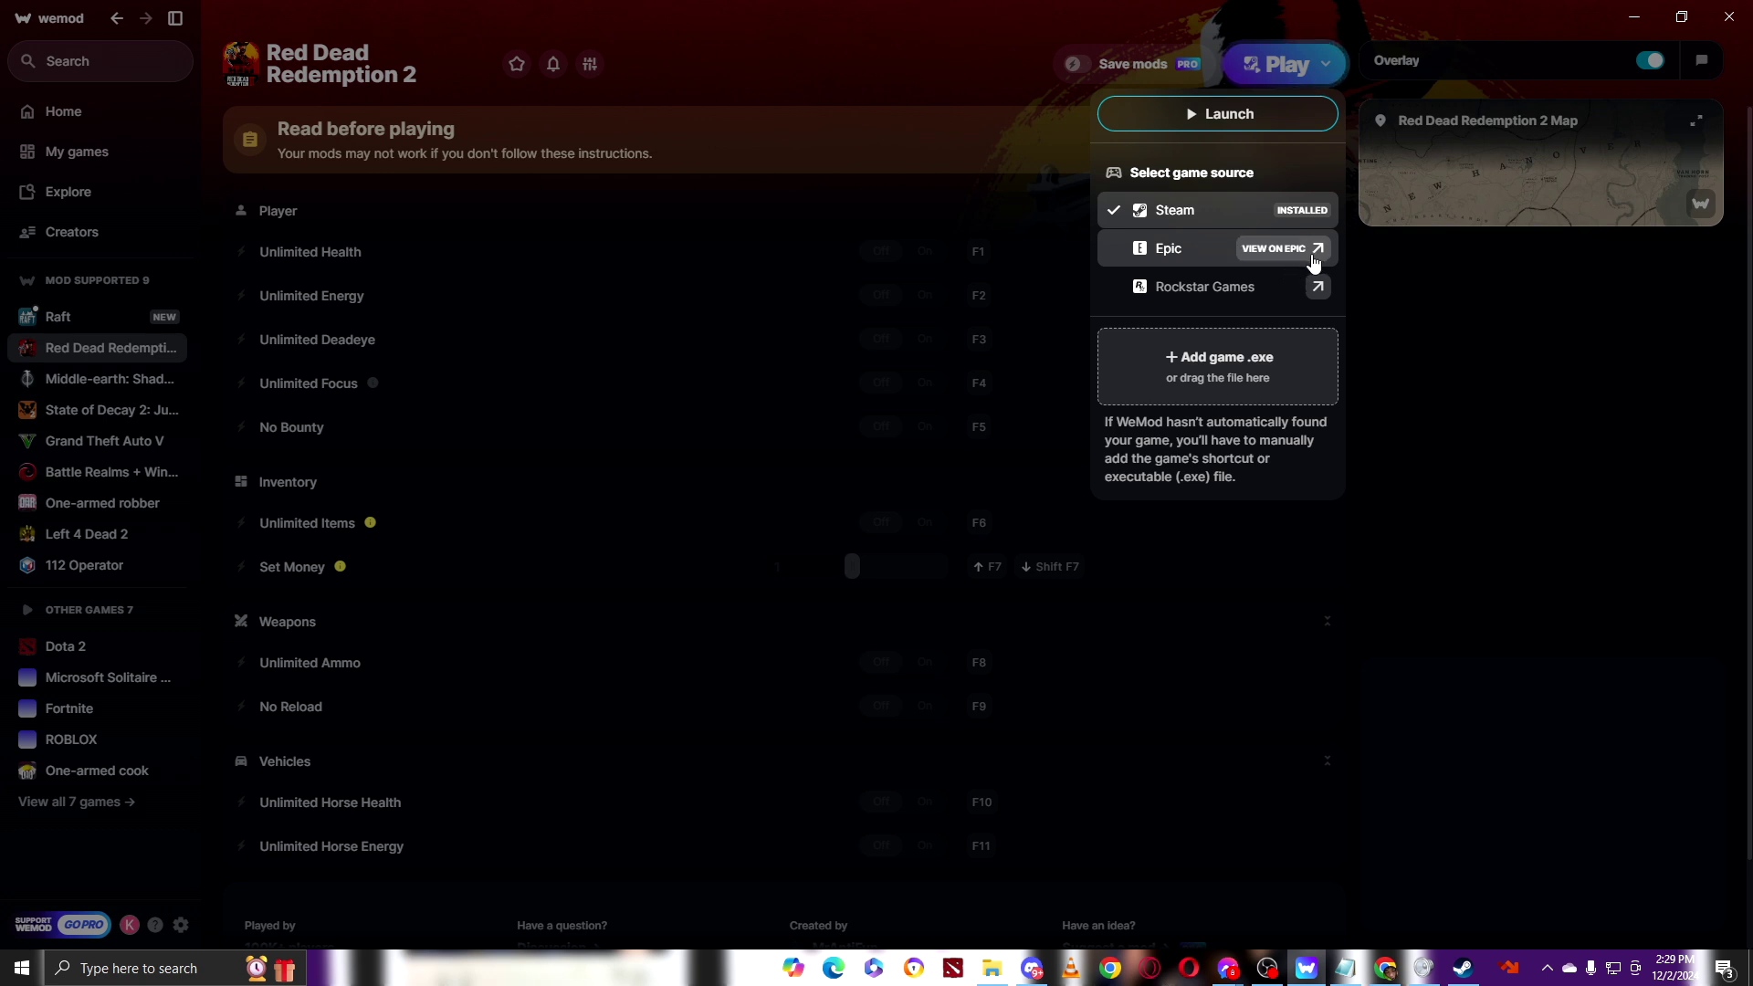
left_click(1393, 286)
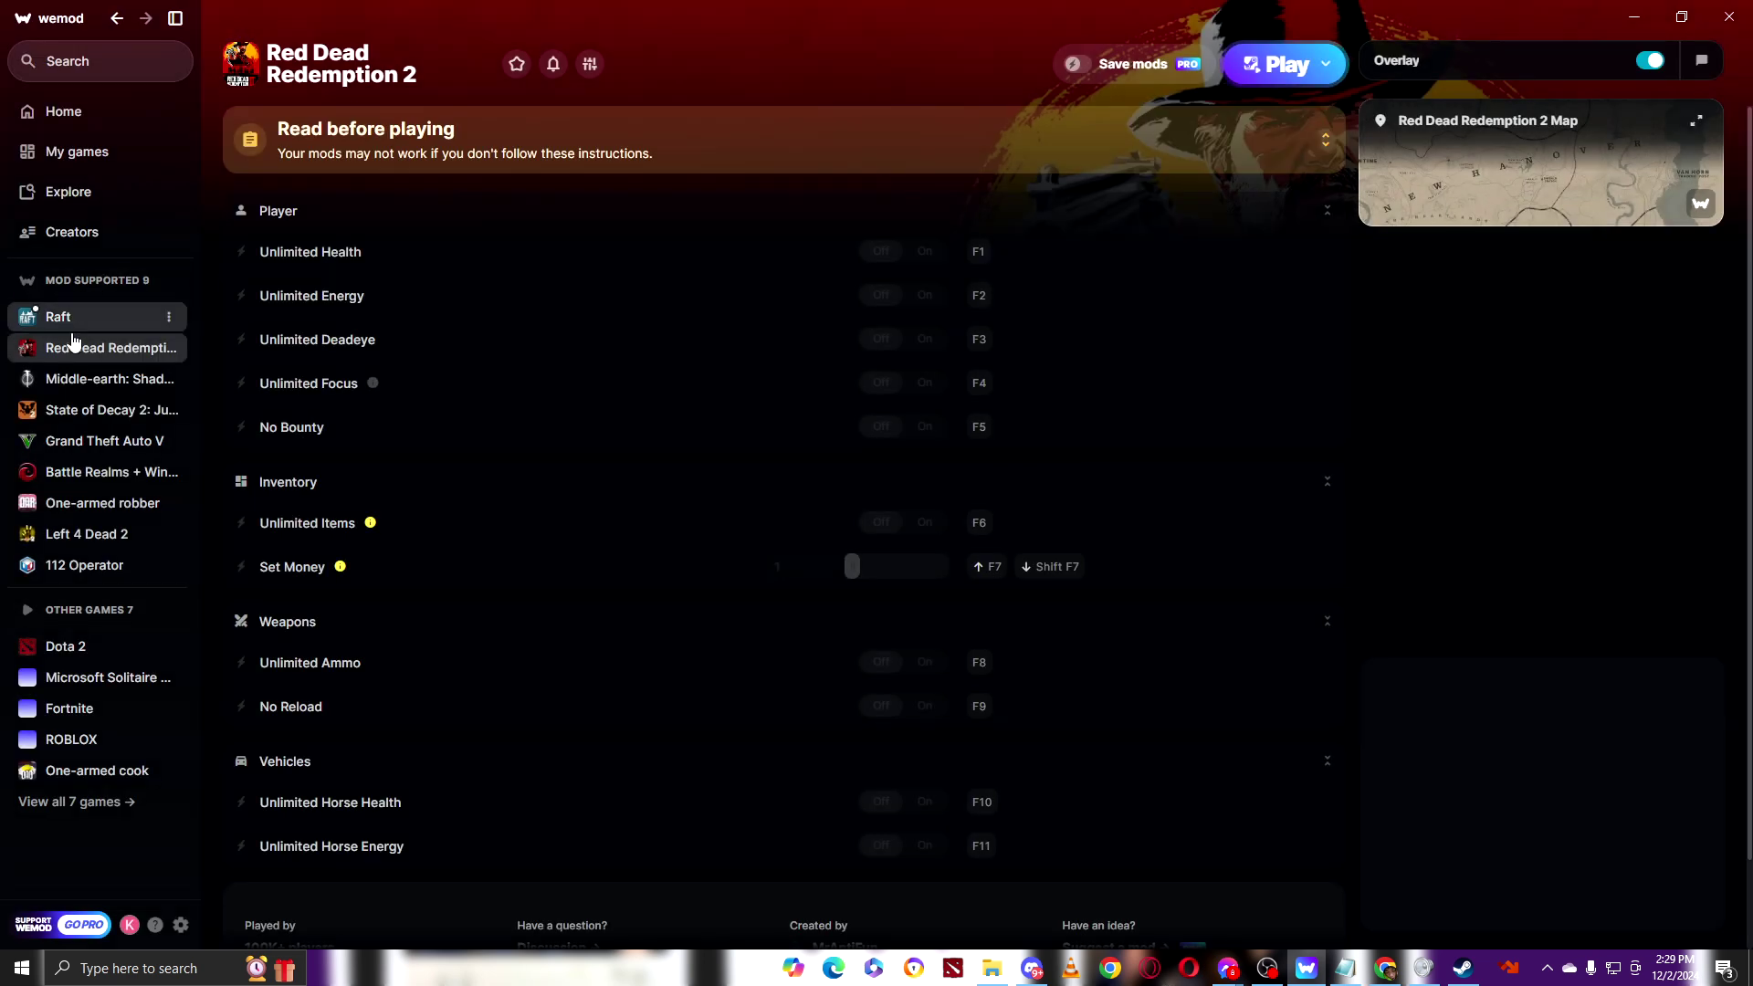
- Search WeMod for "fall", open the Fallout Shelter mod page and choose to get the game on Steam
left_click(116, 73)
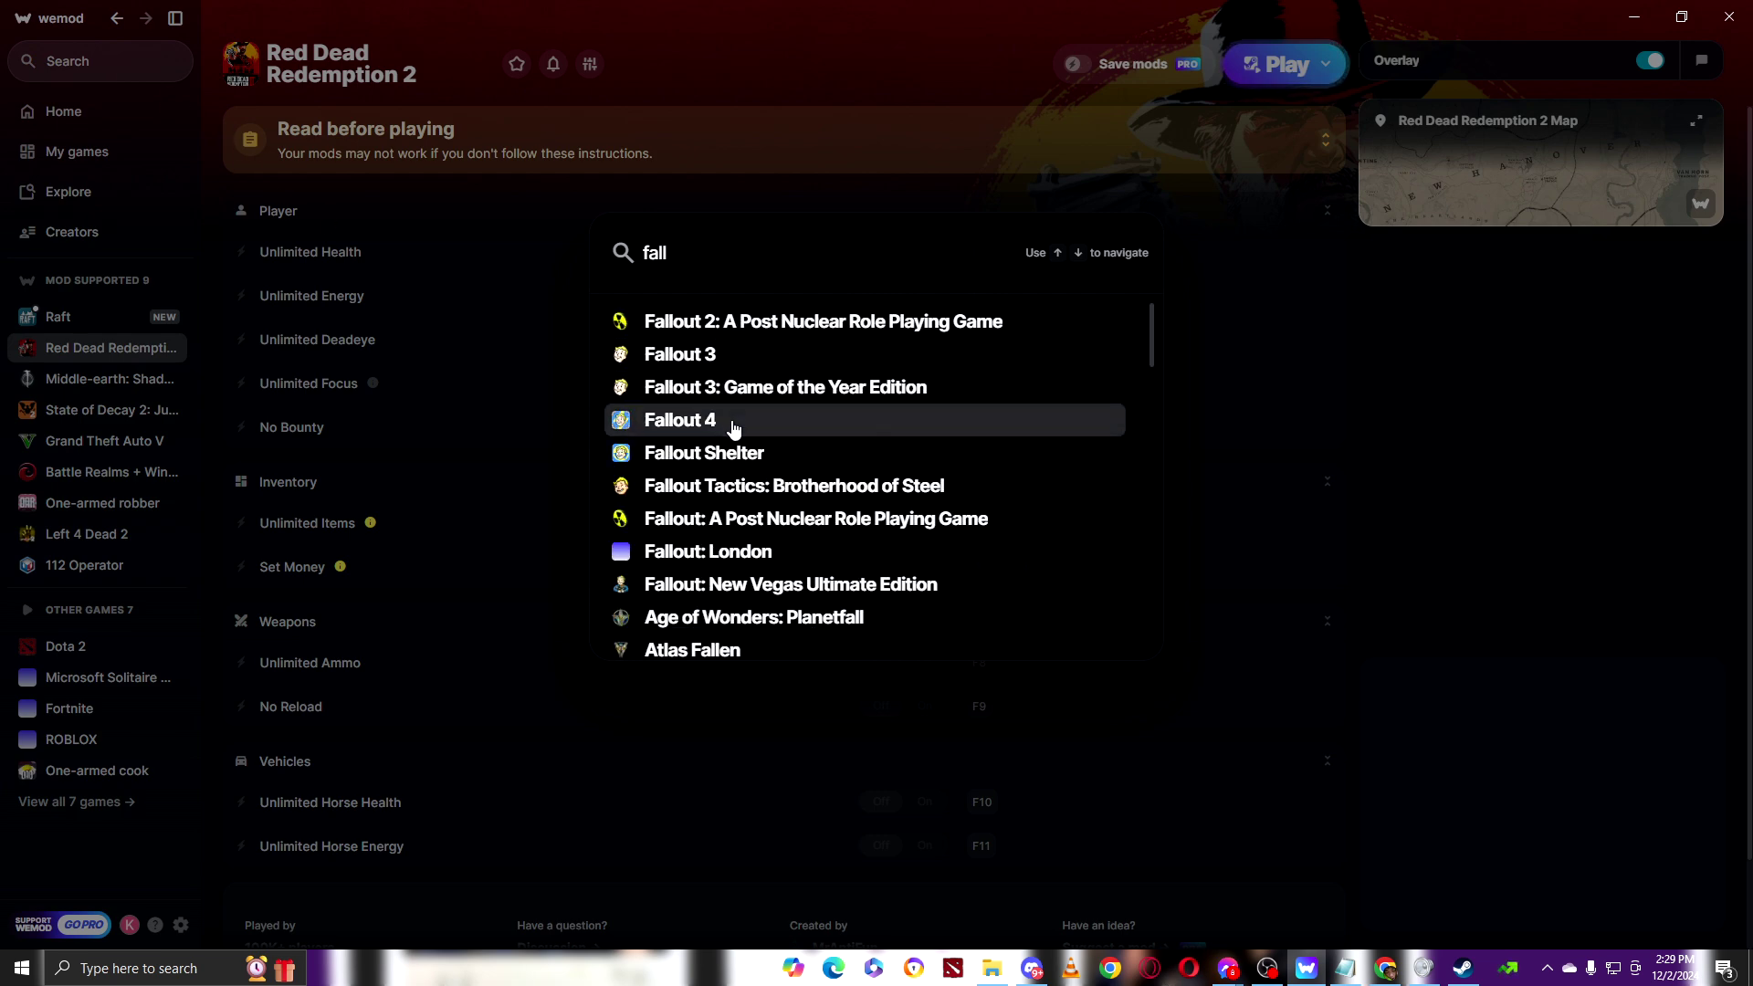
left_click(744, 455)
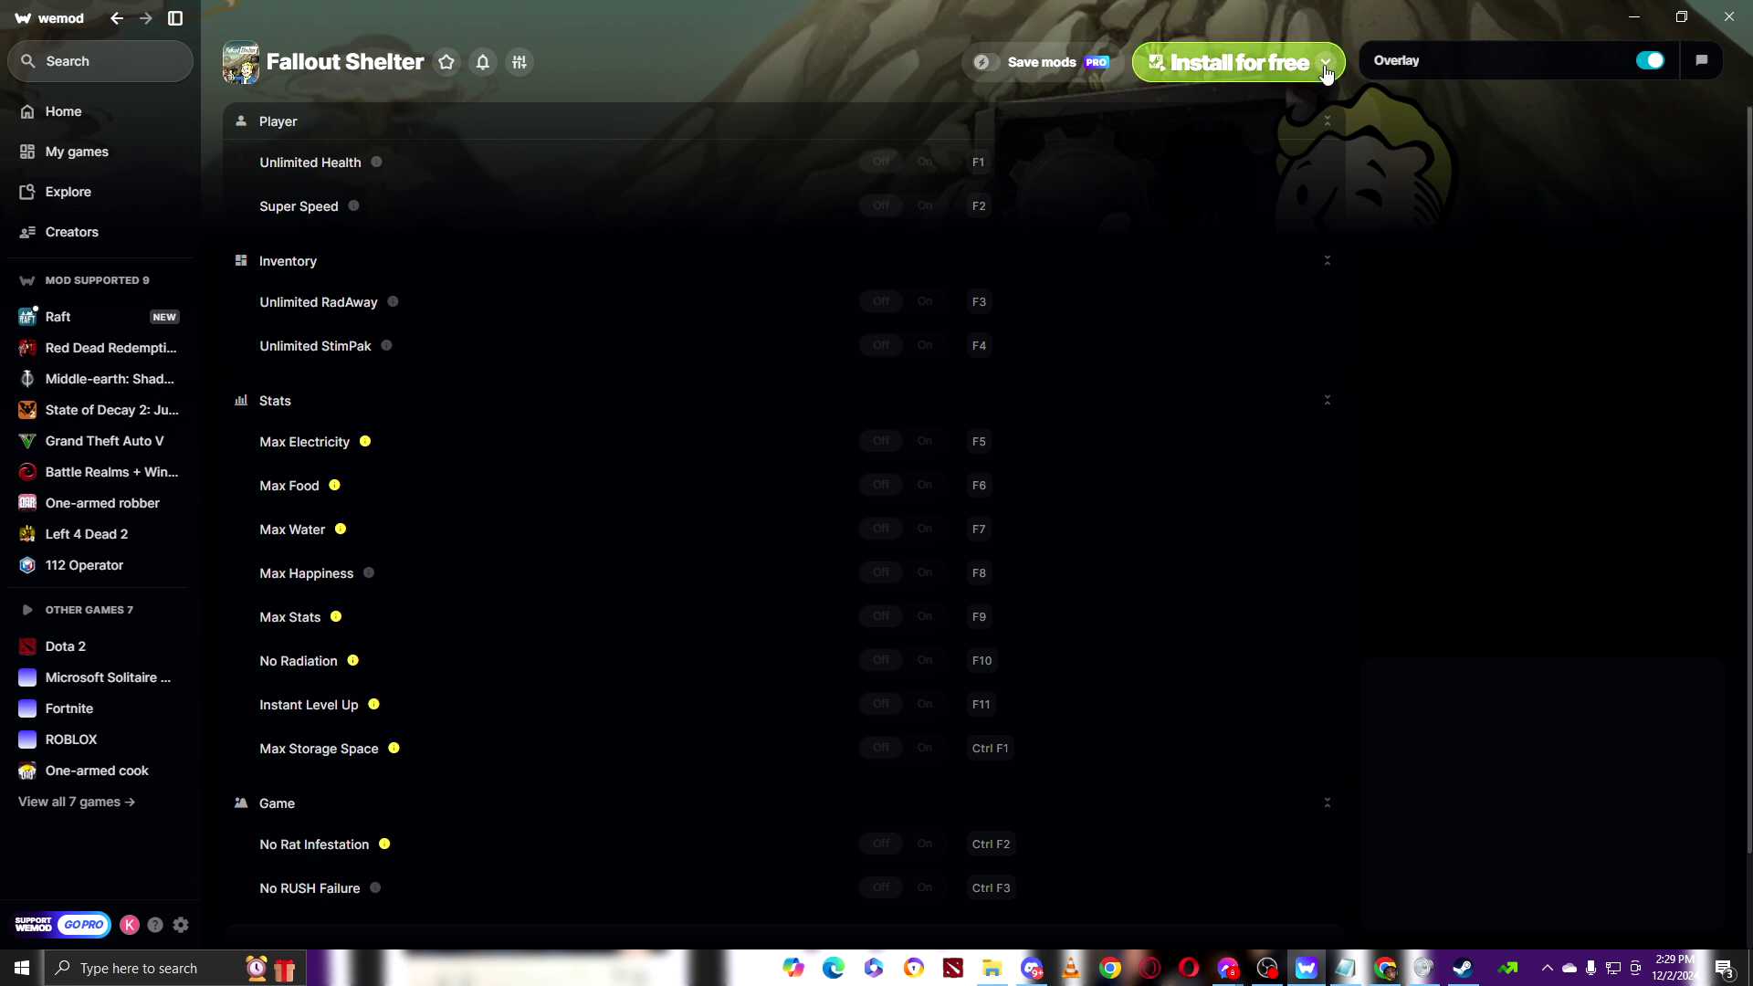
left_click(1325, 64)
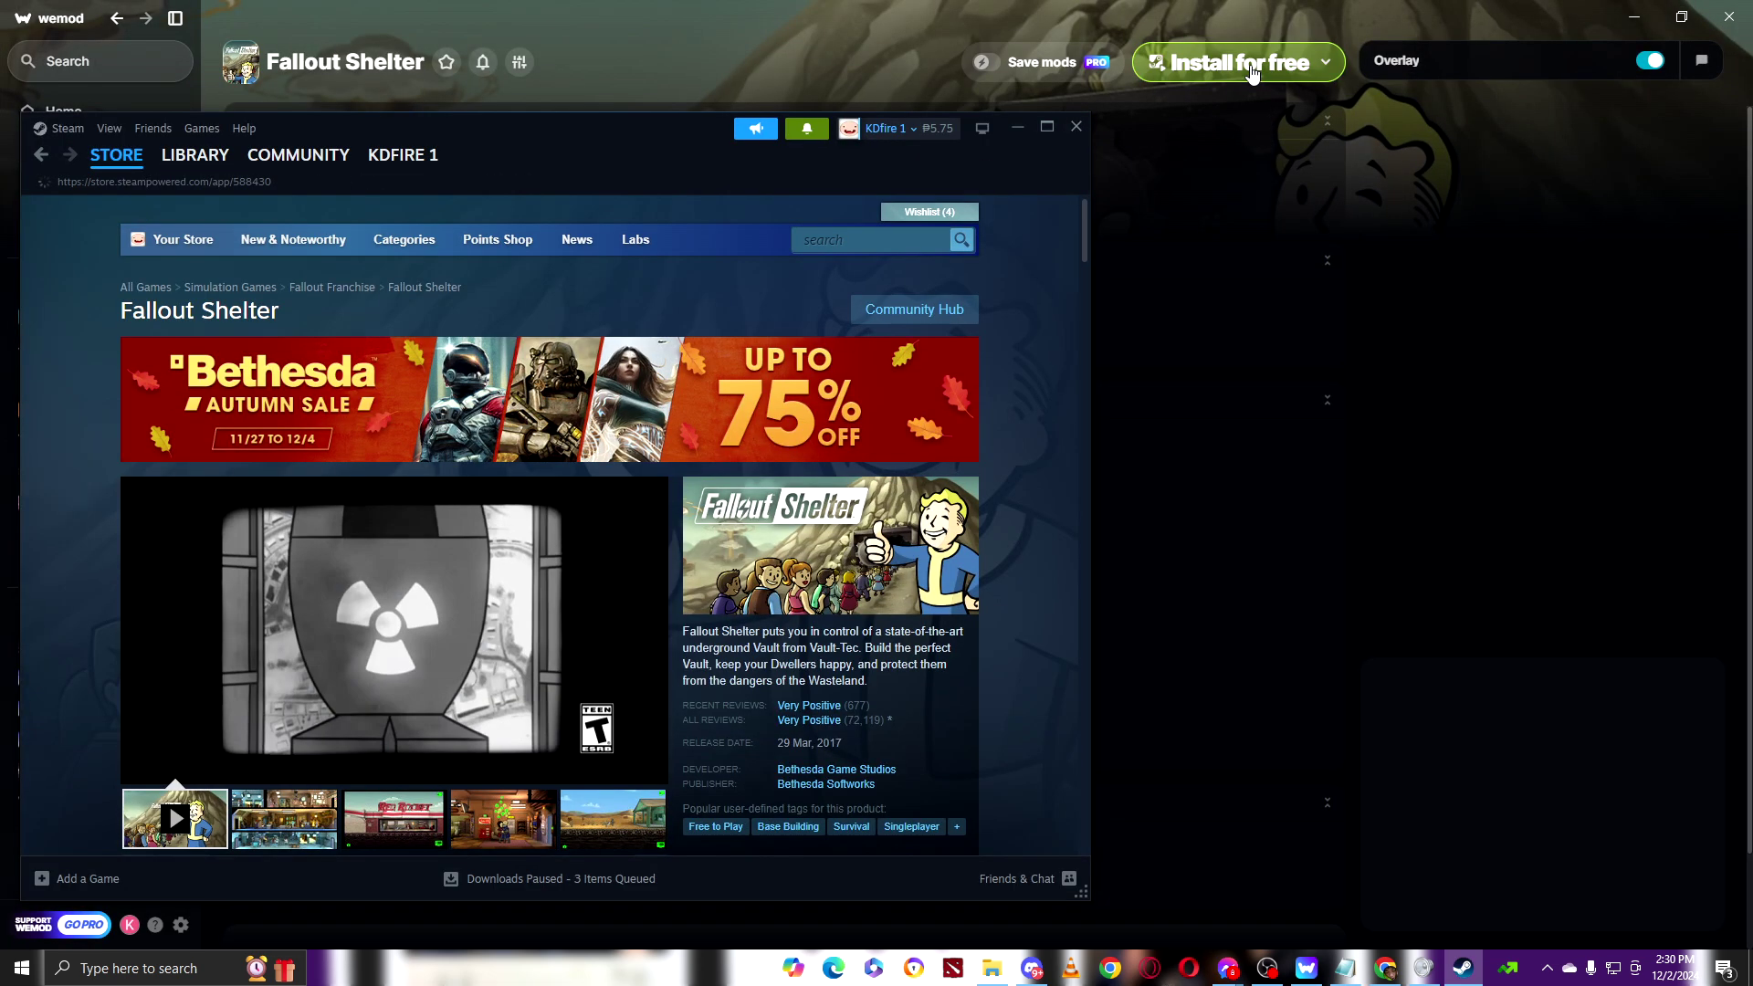
- Install Fallout Shelter from its Steam store page to New Volume (D:), with desktop and start menu shortcuts
left_click_drag(669, 135, 1036, 106)
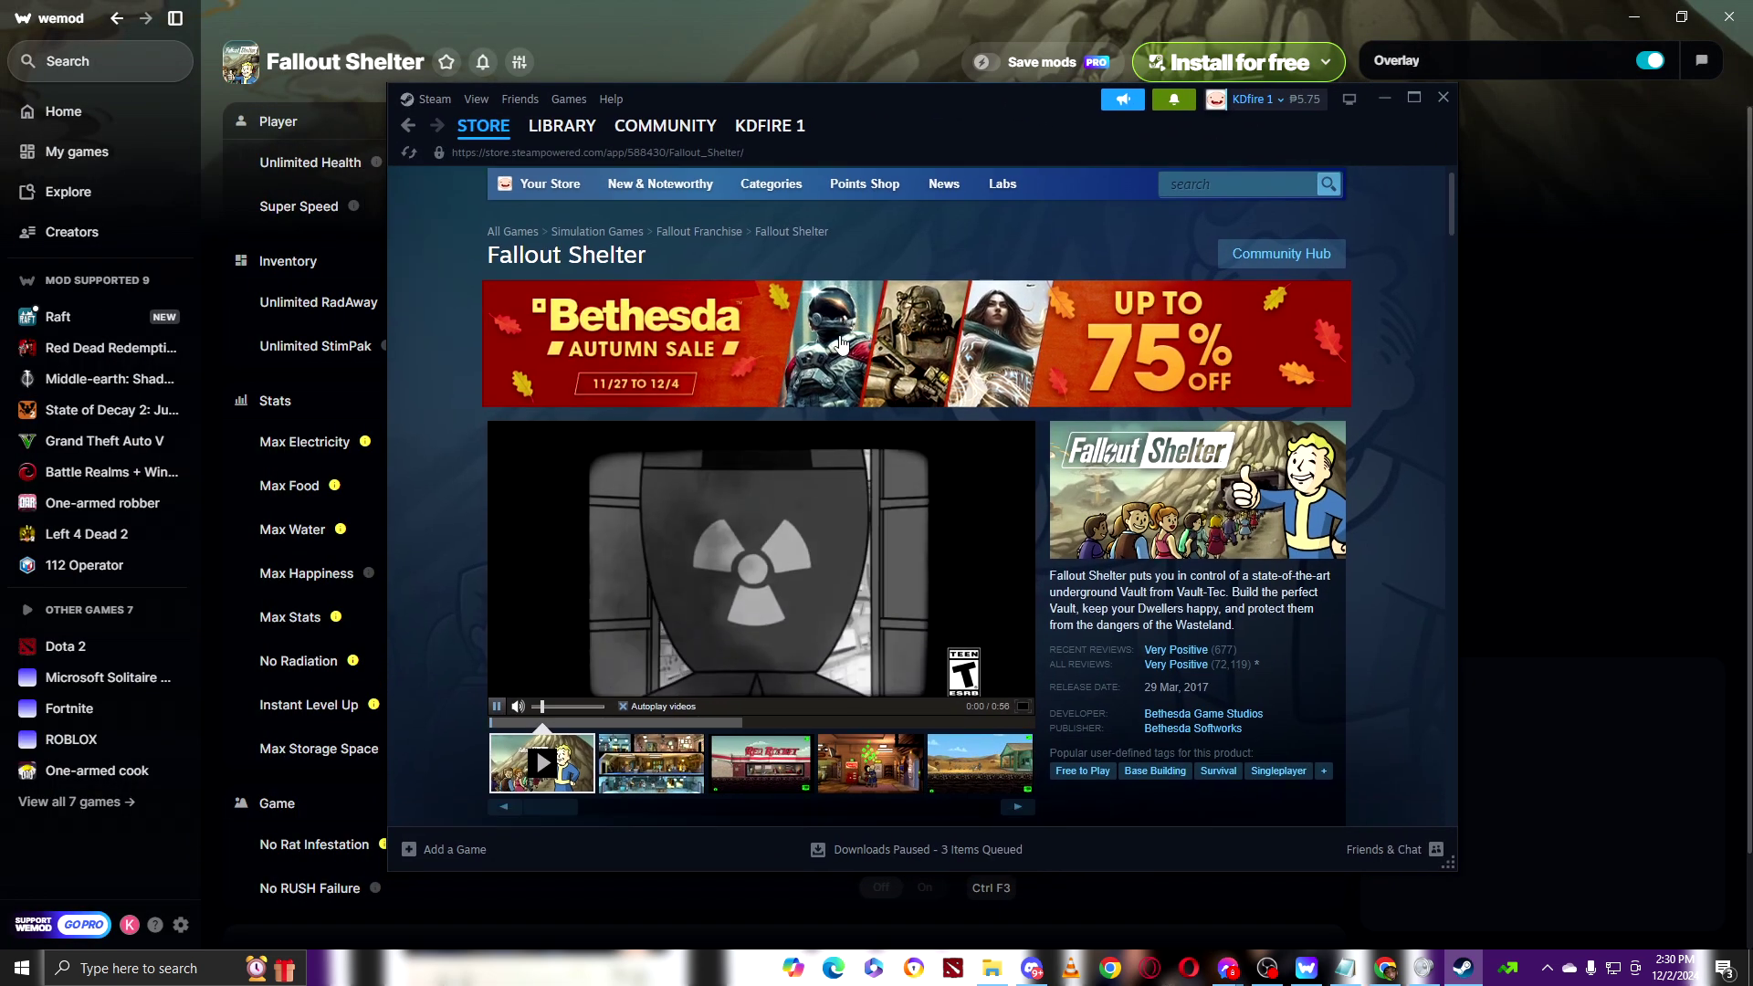
scroll(595, 353, "down", 4)
scroll(495, 369, "up", 1)
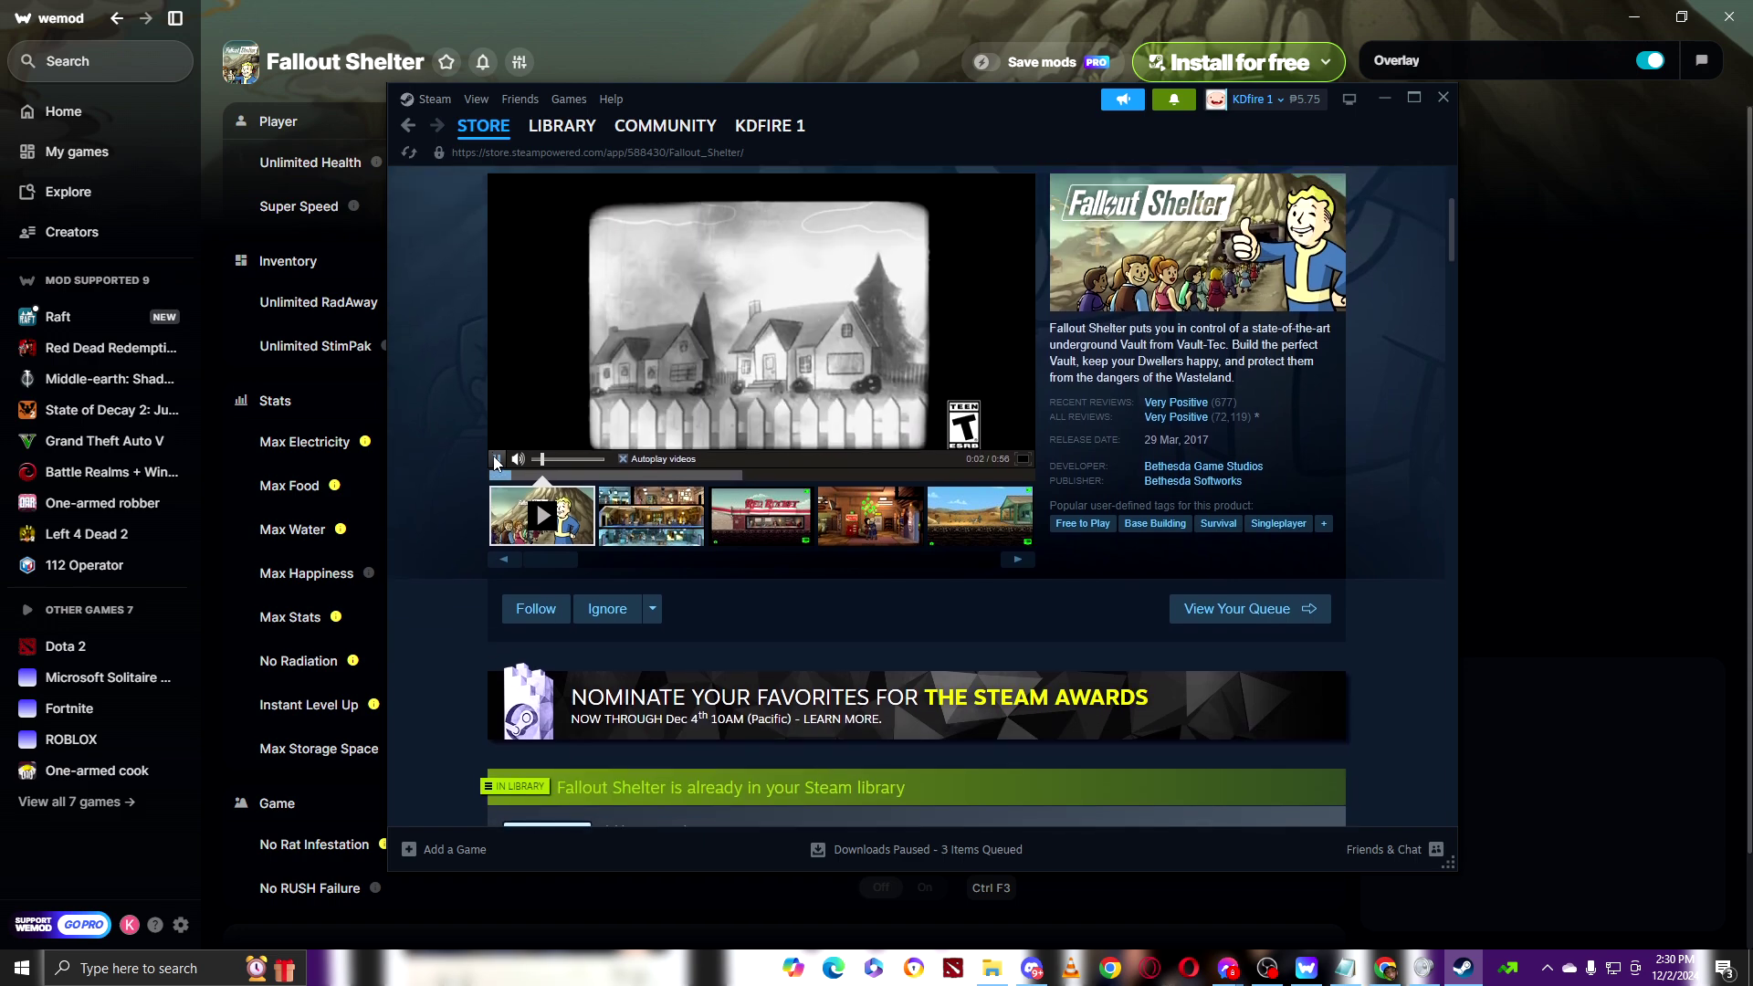
scroll(595, 365, "down", 12)
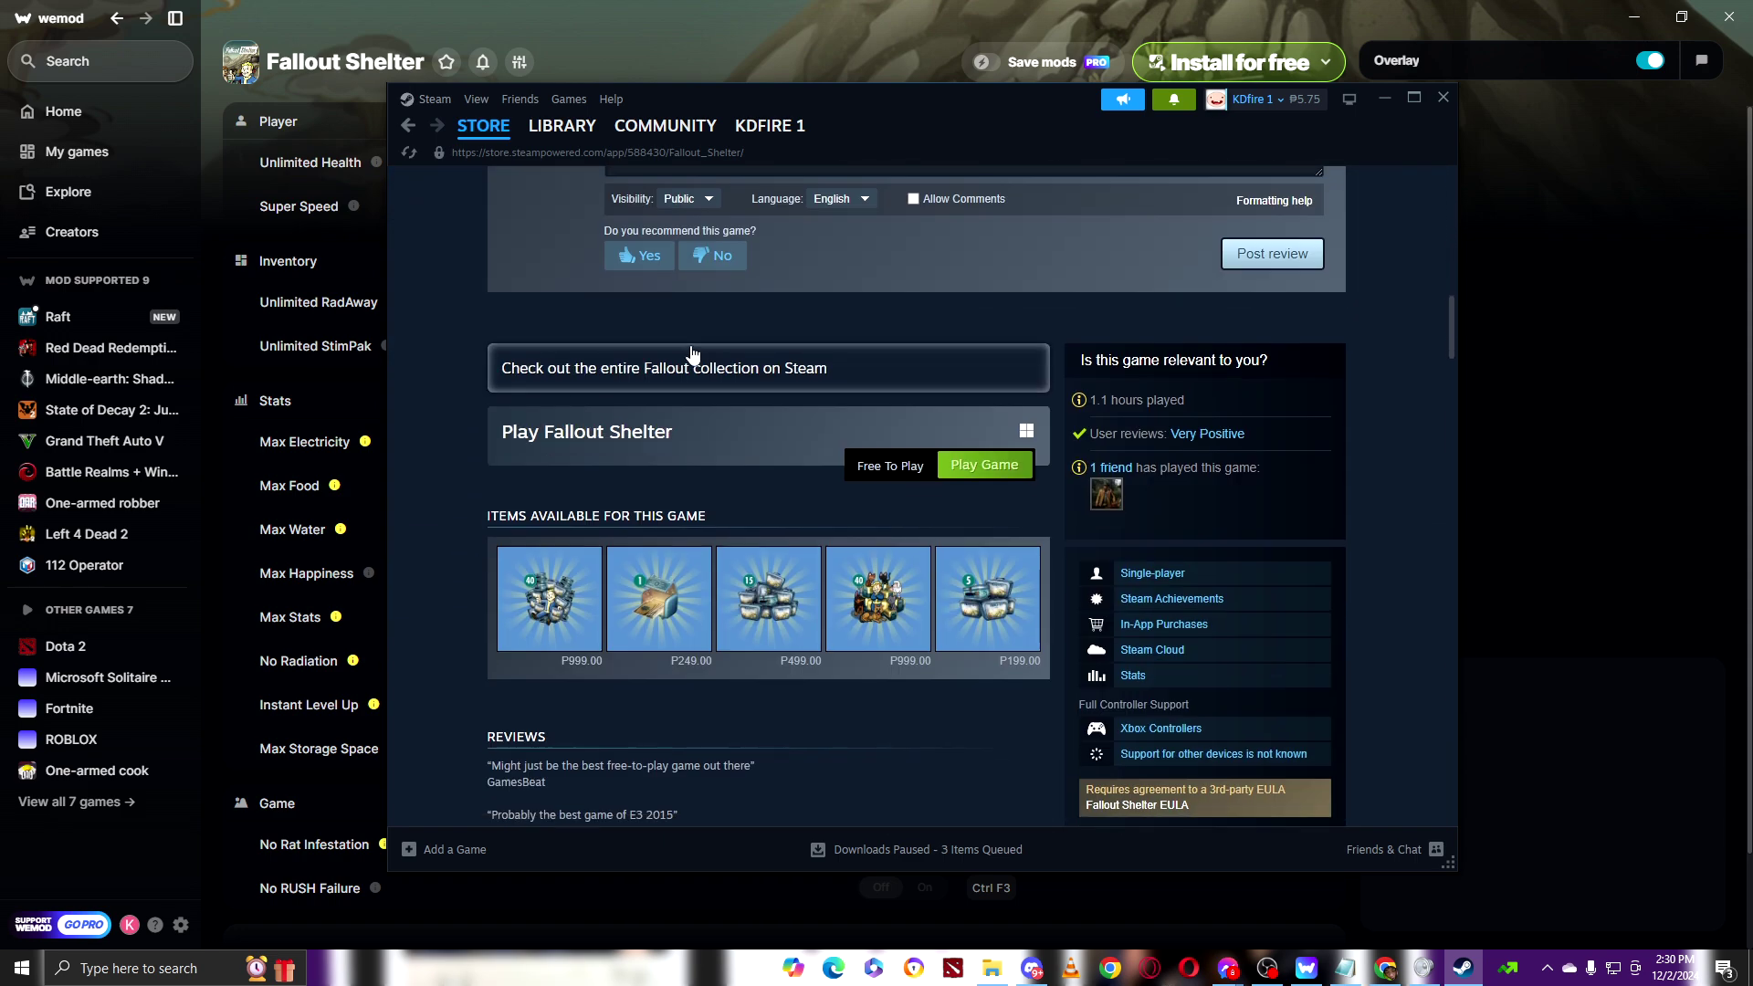
scroll(785, 379, "up", 5)
scroll(959, 413, "down", 9)
scroll(959, 412, "up", 3)
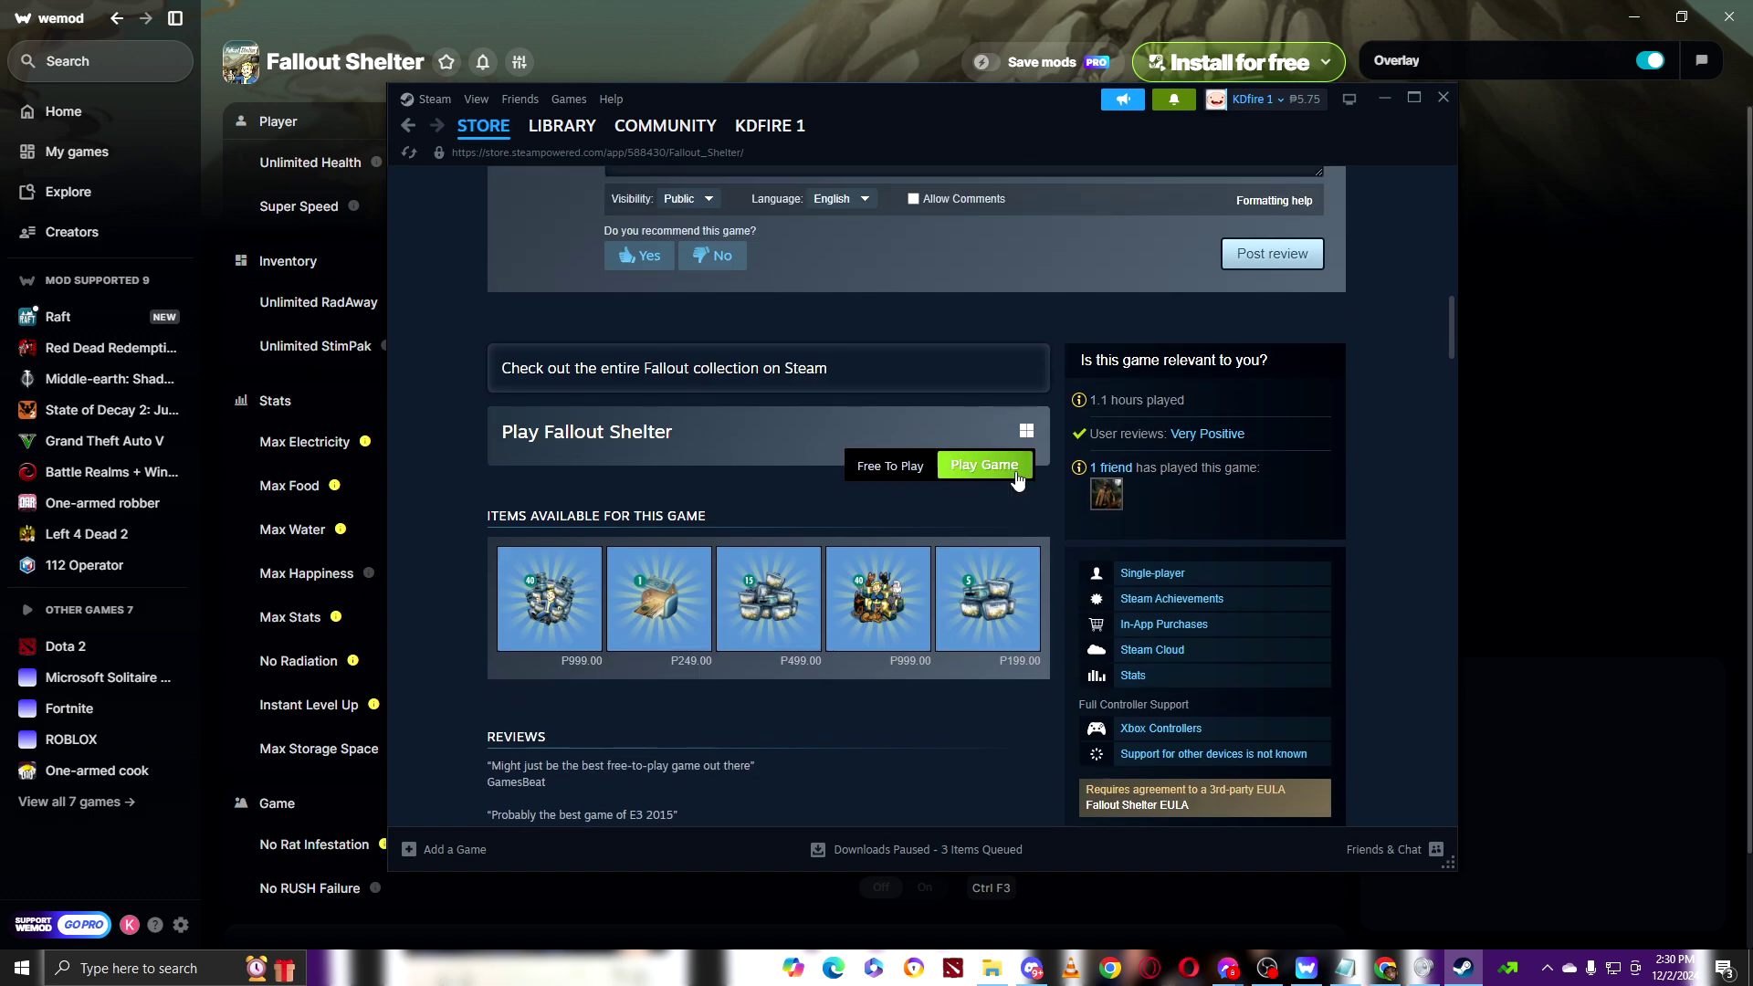
left_click(1013, 478)
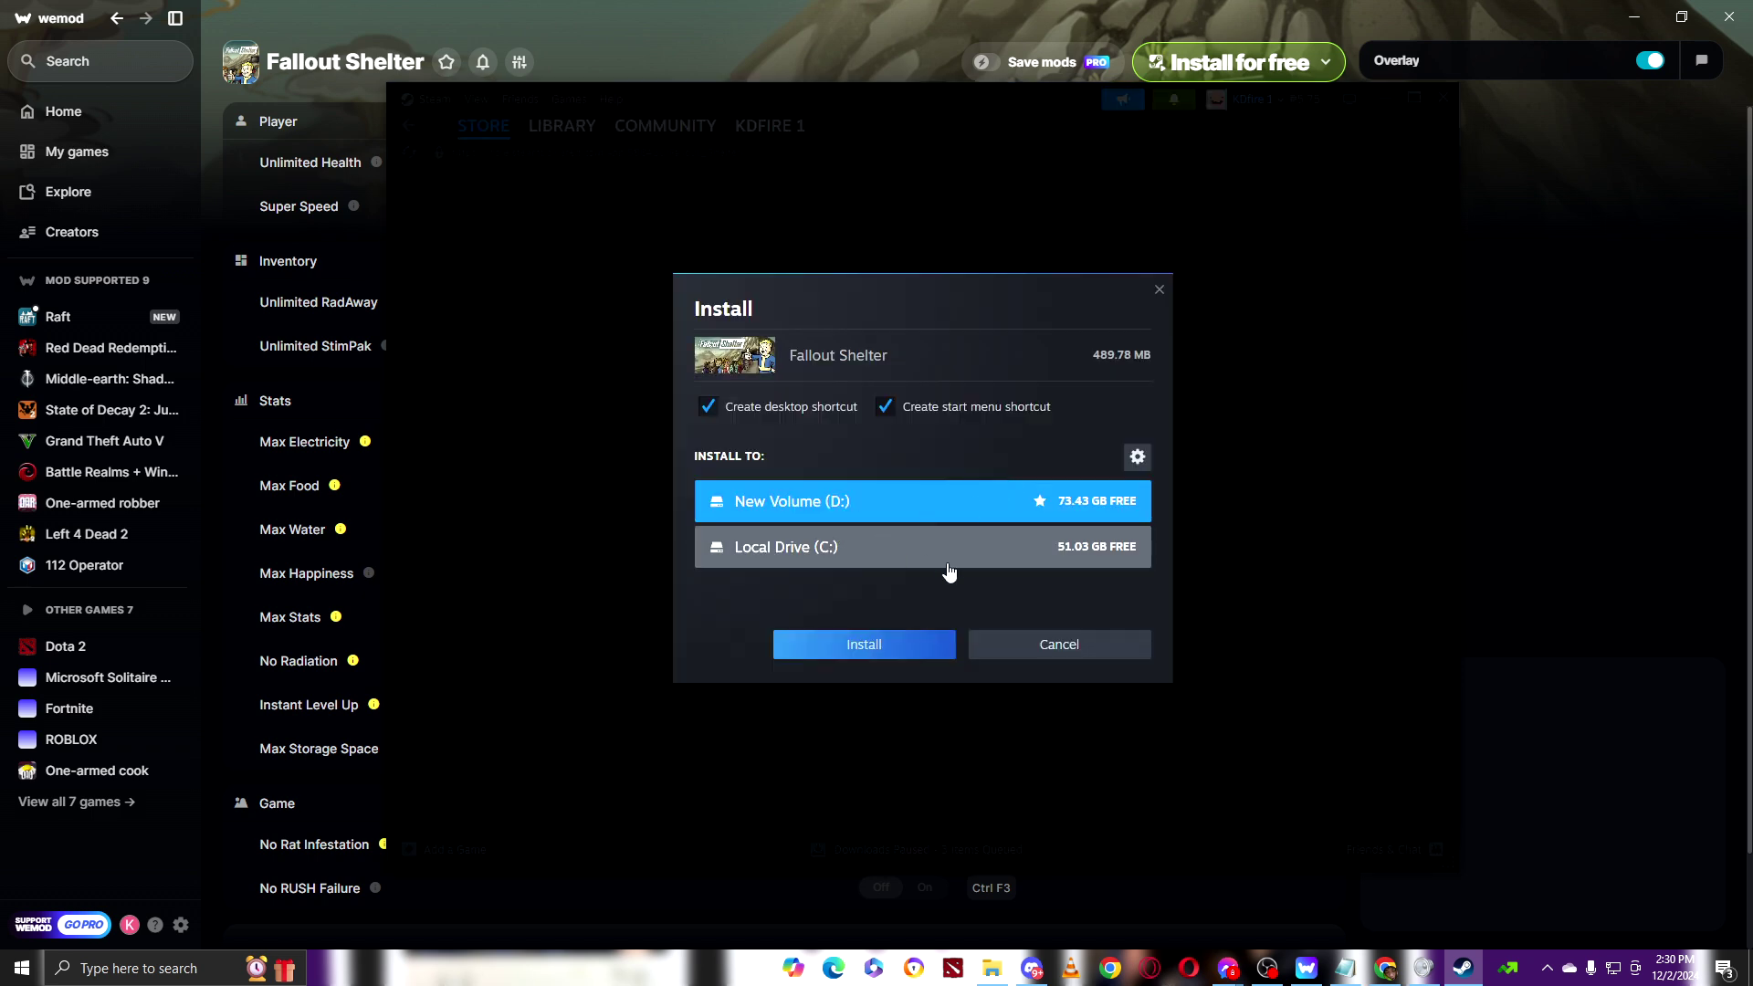
left_click(824, 646)
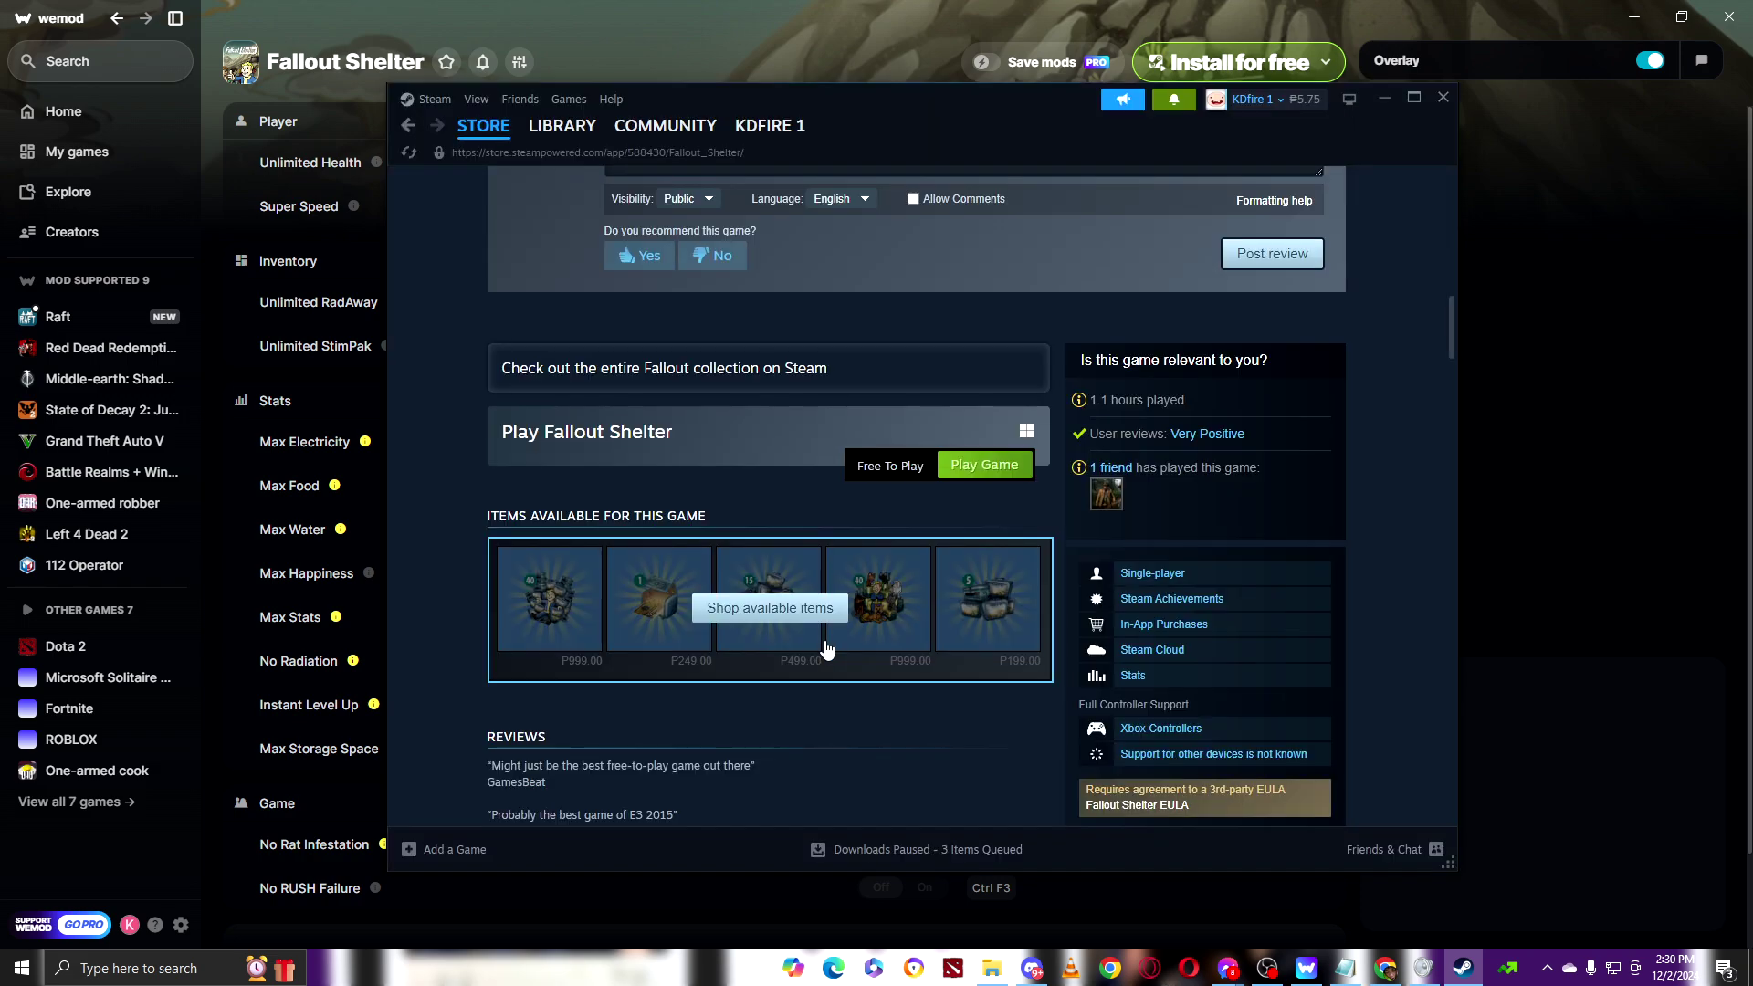
- Open Steam's download queue and follow the Fallout Shelter download
scroll(929, 553, "up", 10)
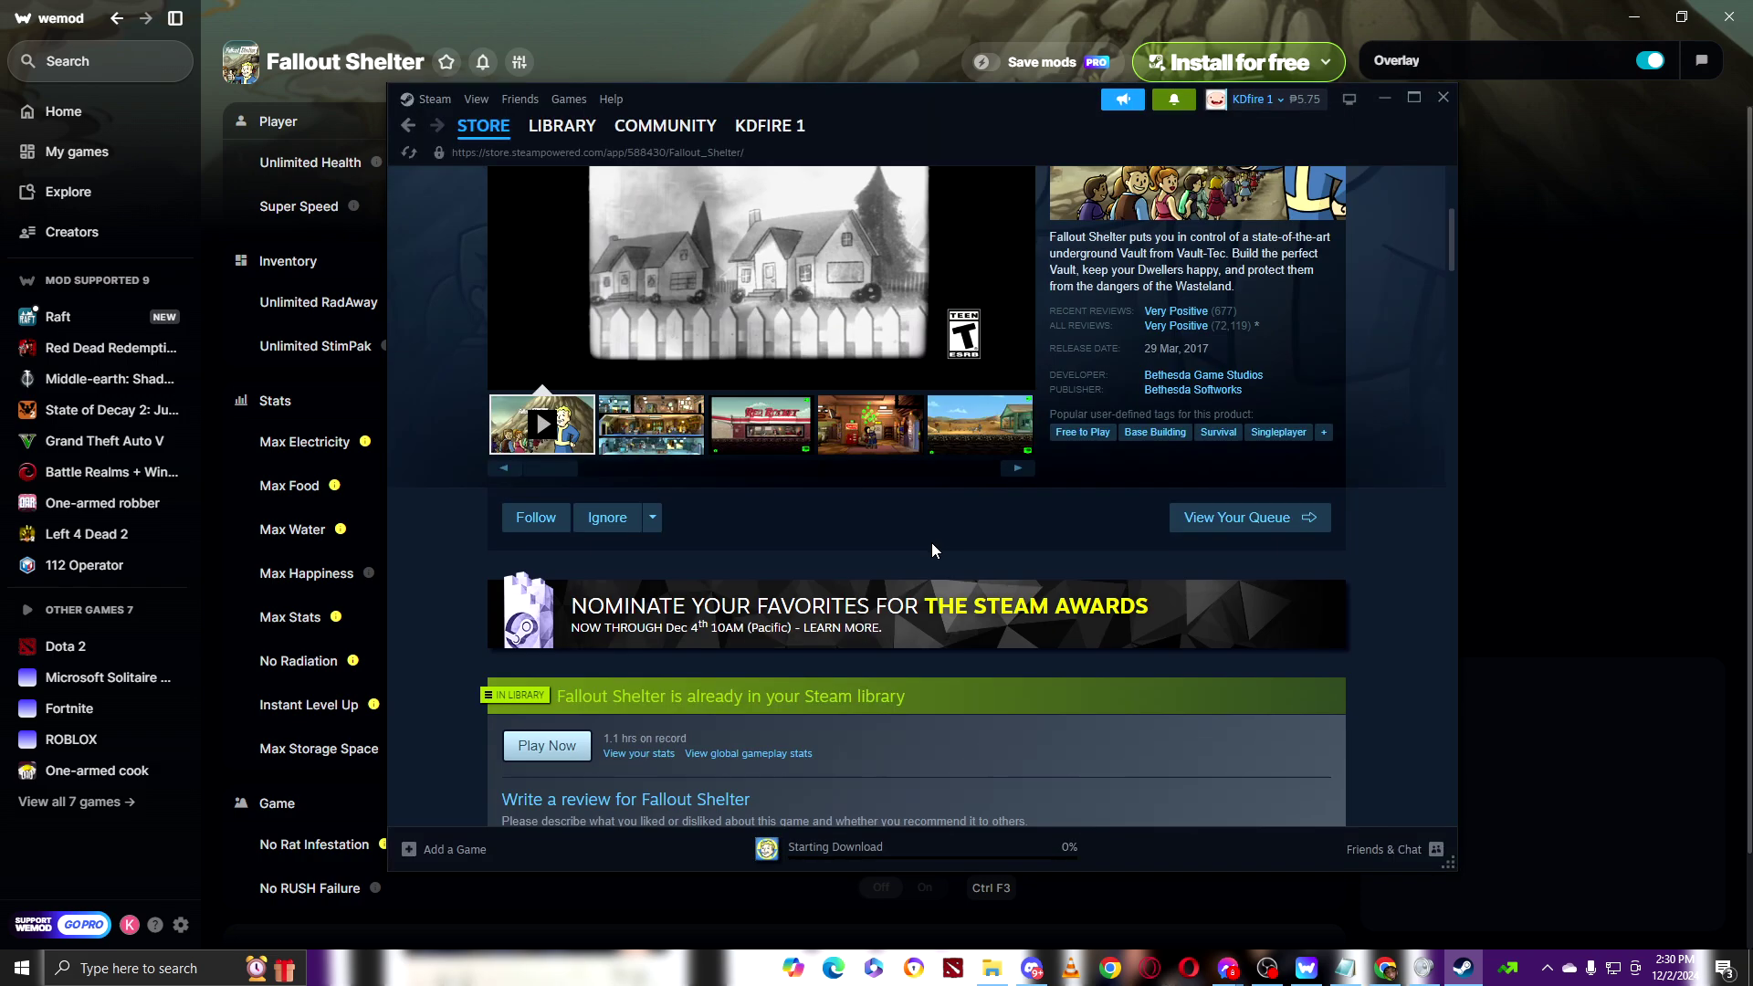
scroll(937, 544, "down", 10)
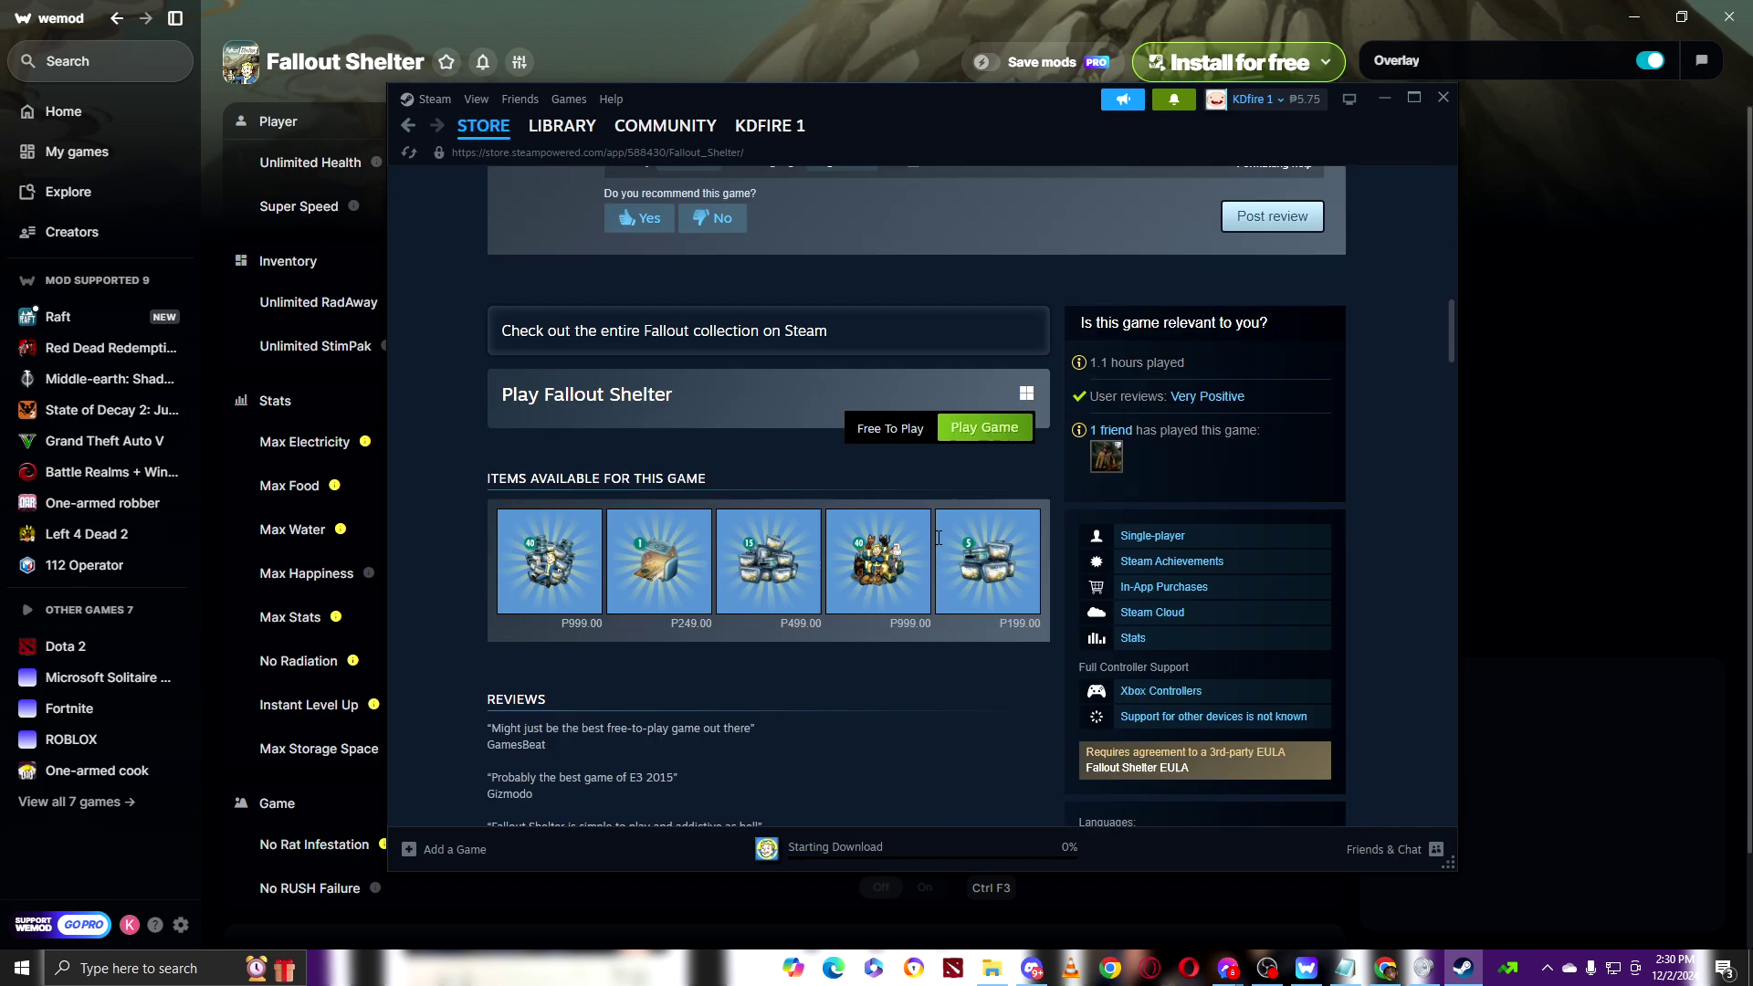
scroll(931, 548, "down", 10)
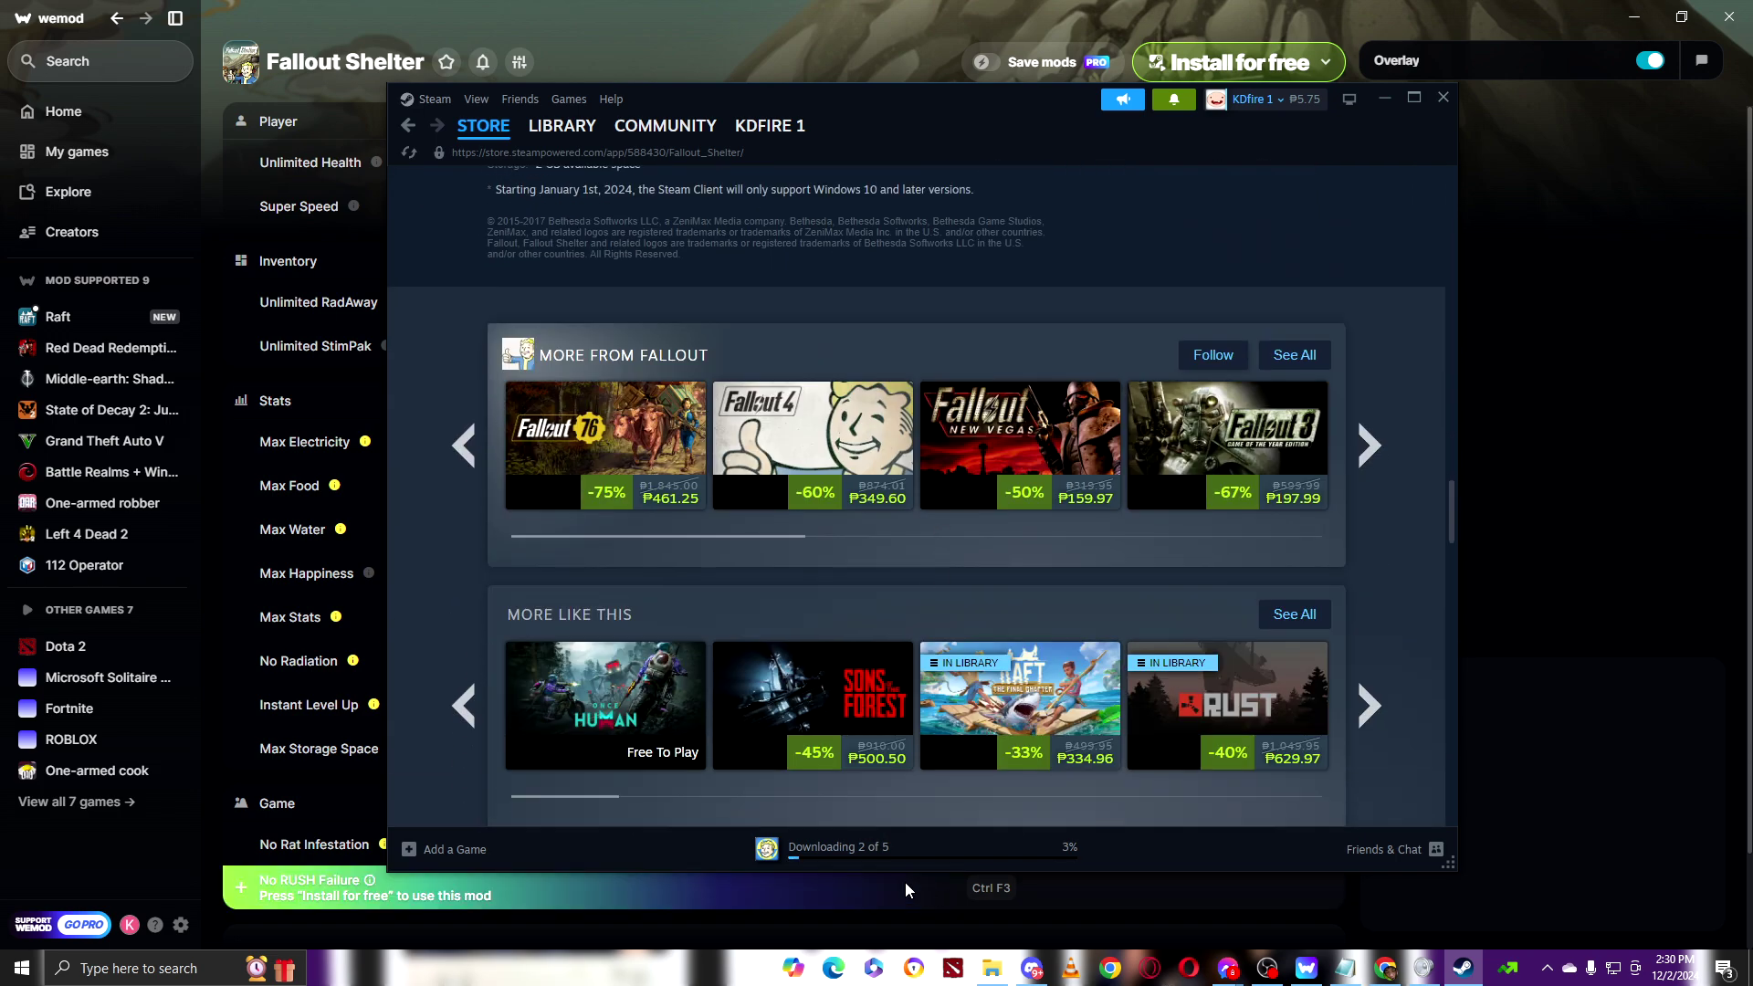
left_click(858, 849)
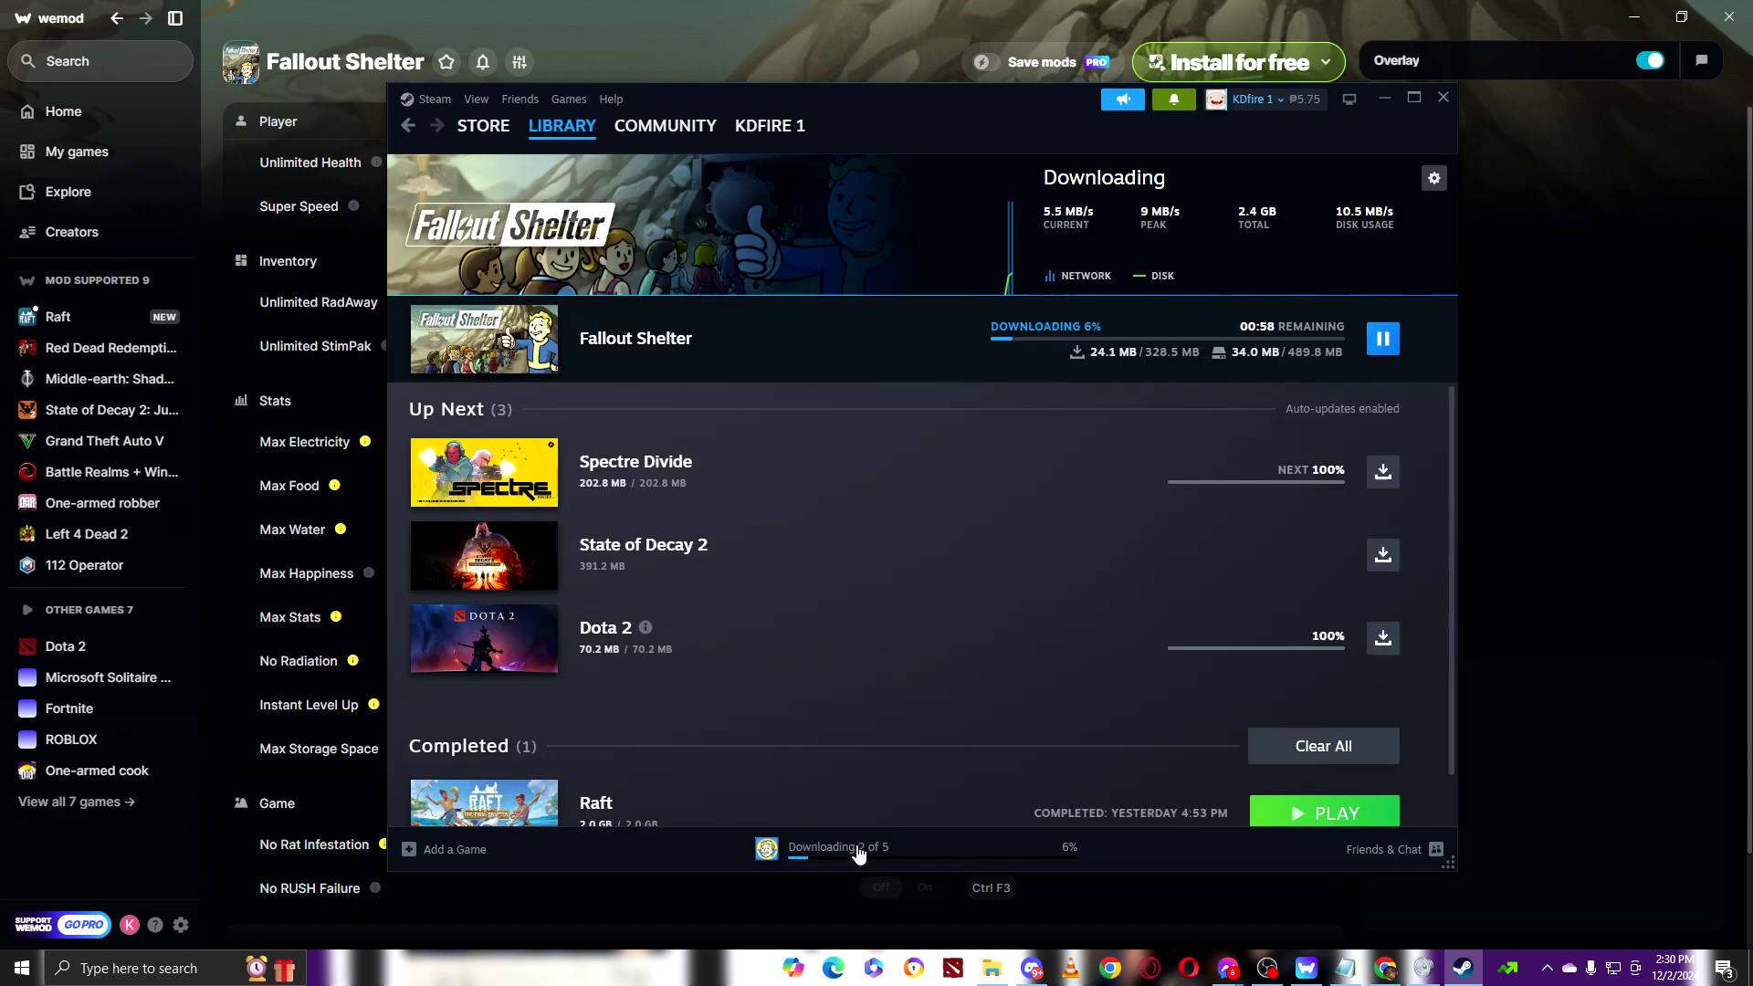
scroll(932, 630, "down", 1)
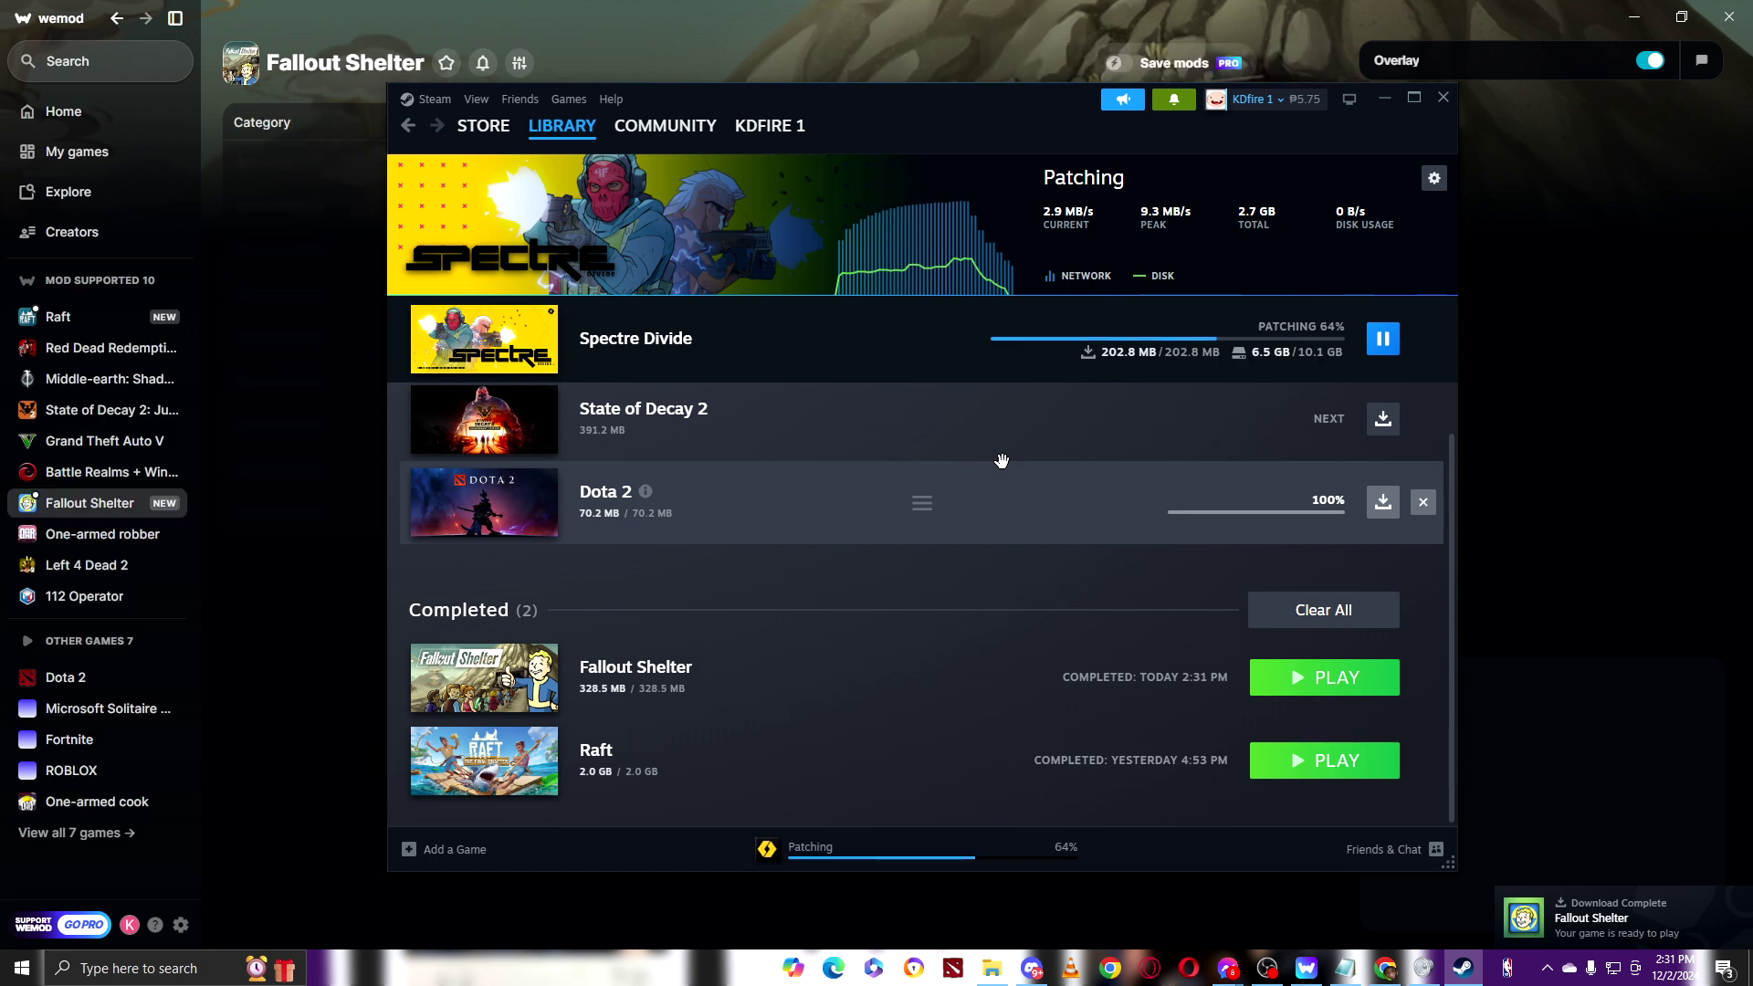
- Open Fallout Shelter's page in the Steam library to check the installed game
left_click(585, 139)
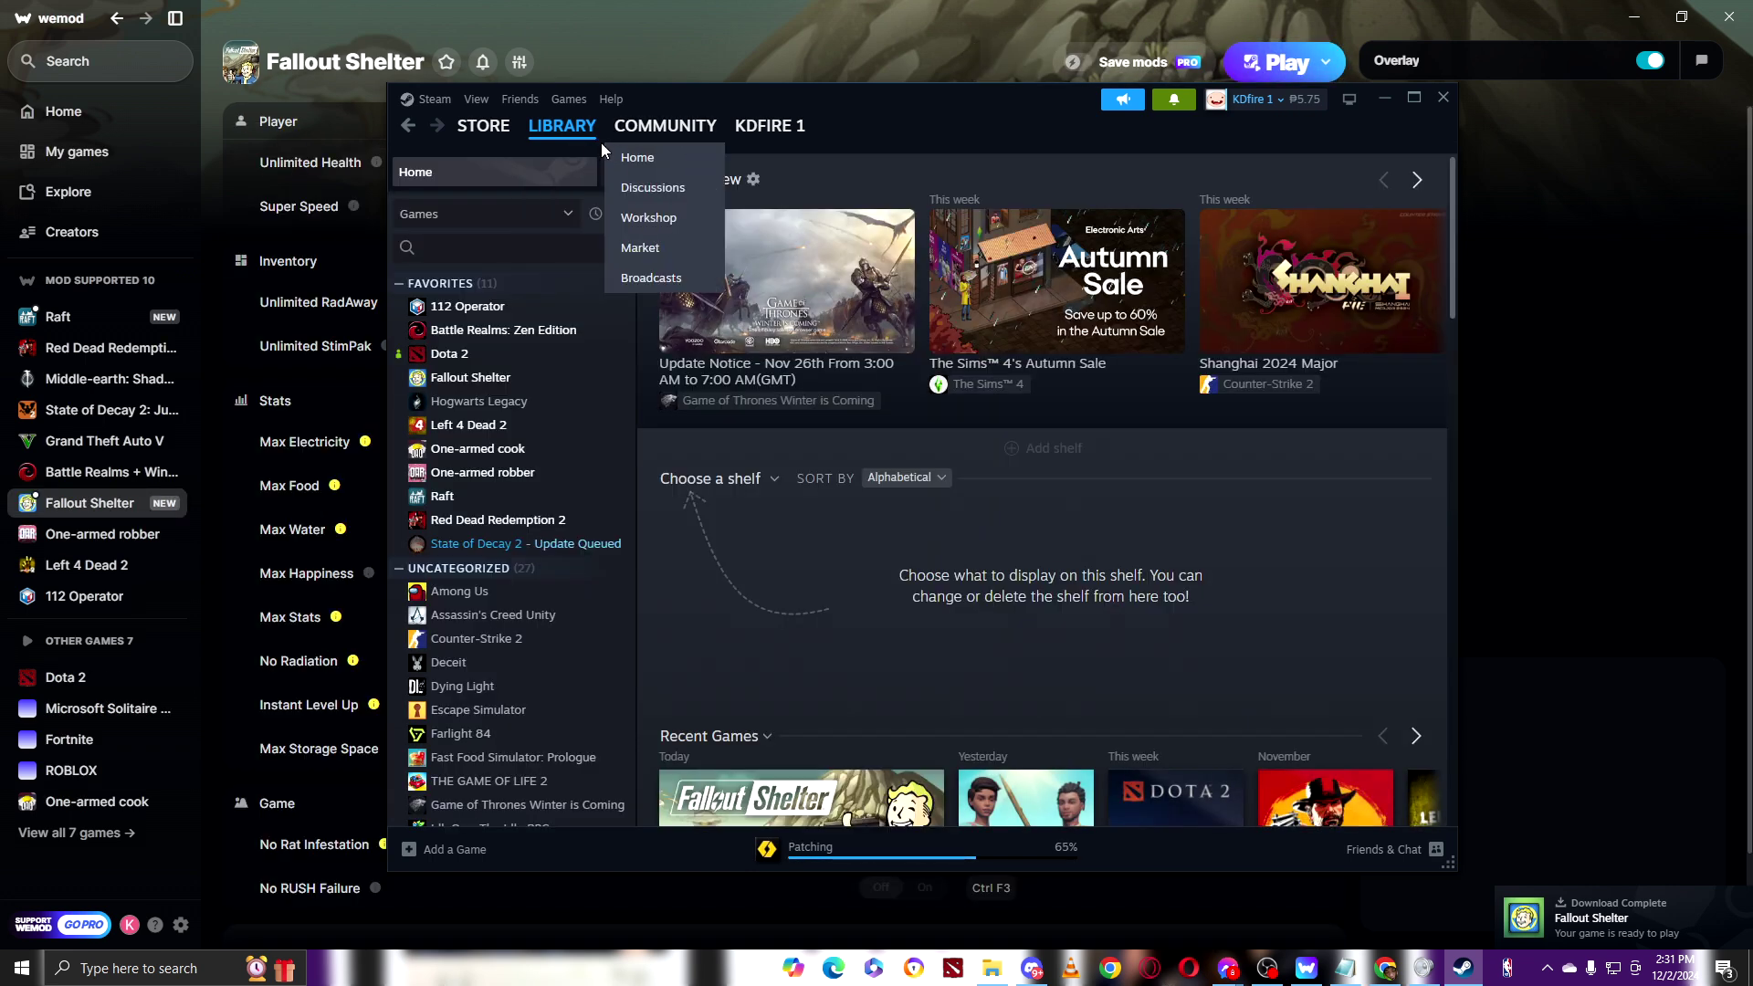
left_click_drag(944, 101, 801, 129)
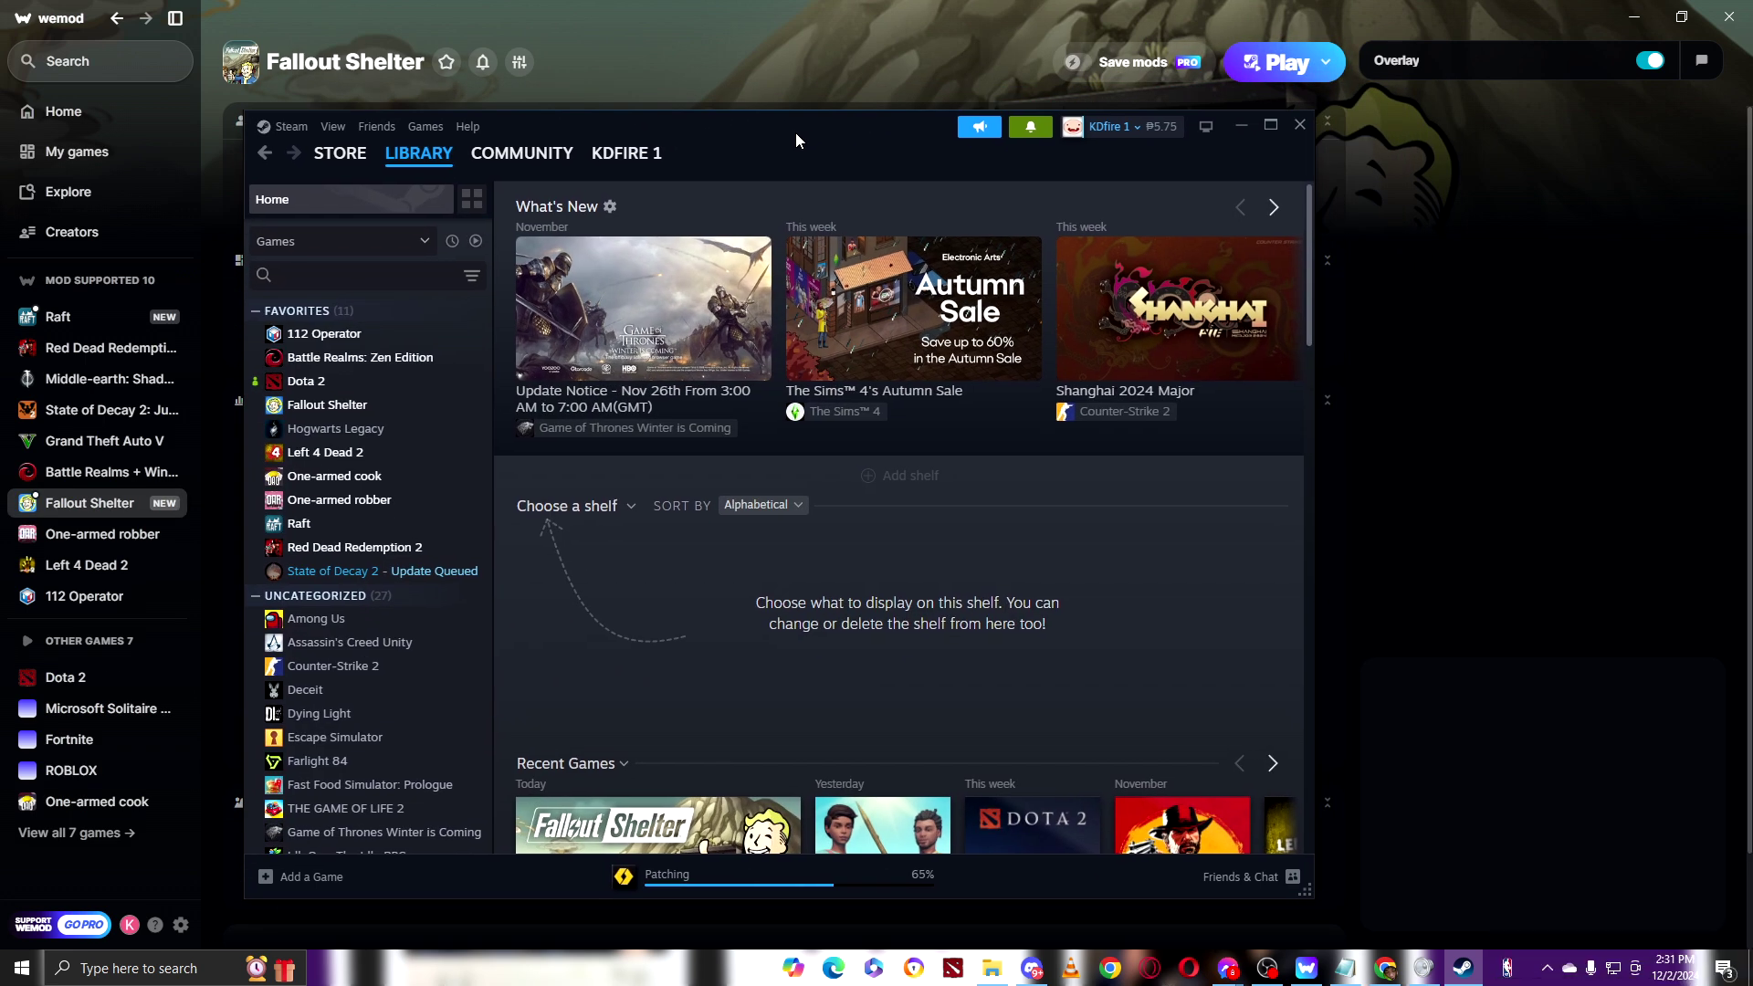
left_click(423, 413)
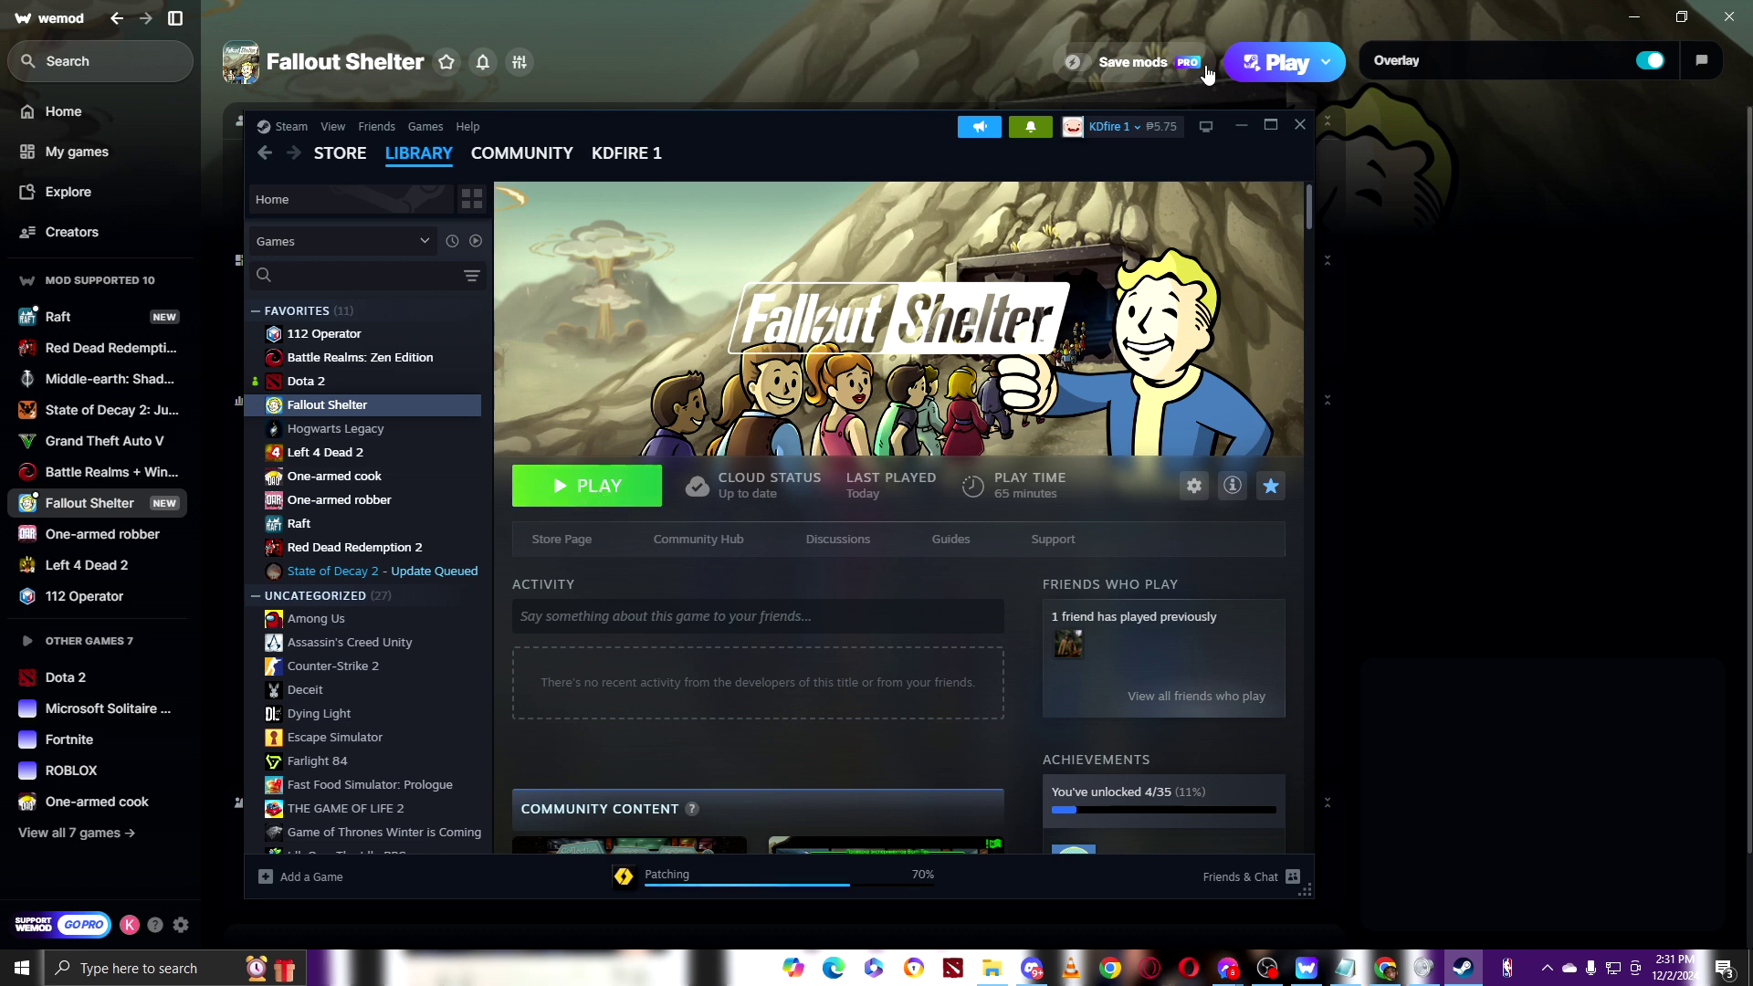
- Return to WeMod and launch Fallout Shelter with its mods
left_click(1494, 372)
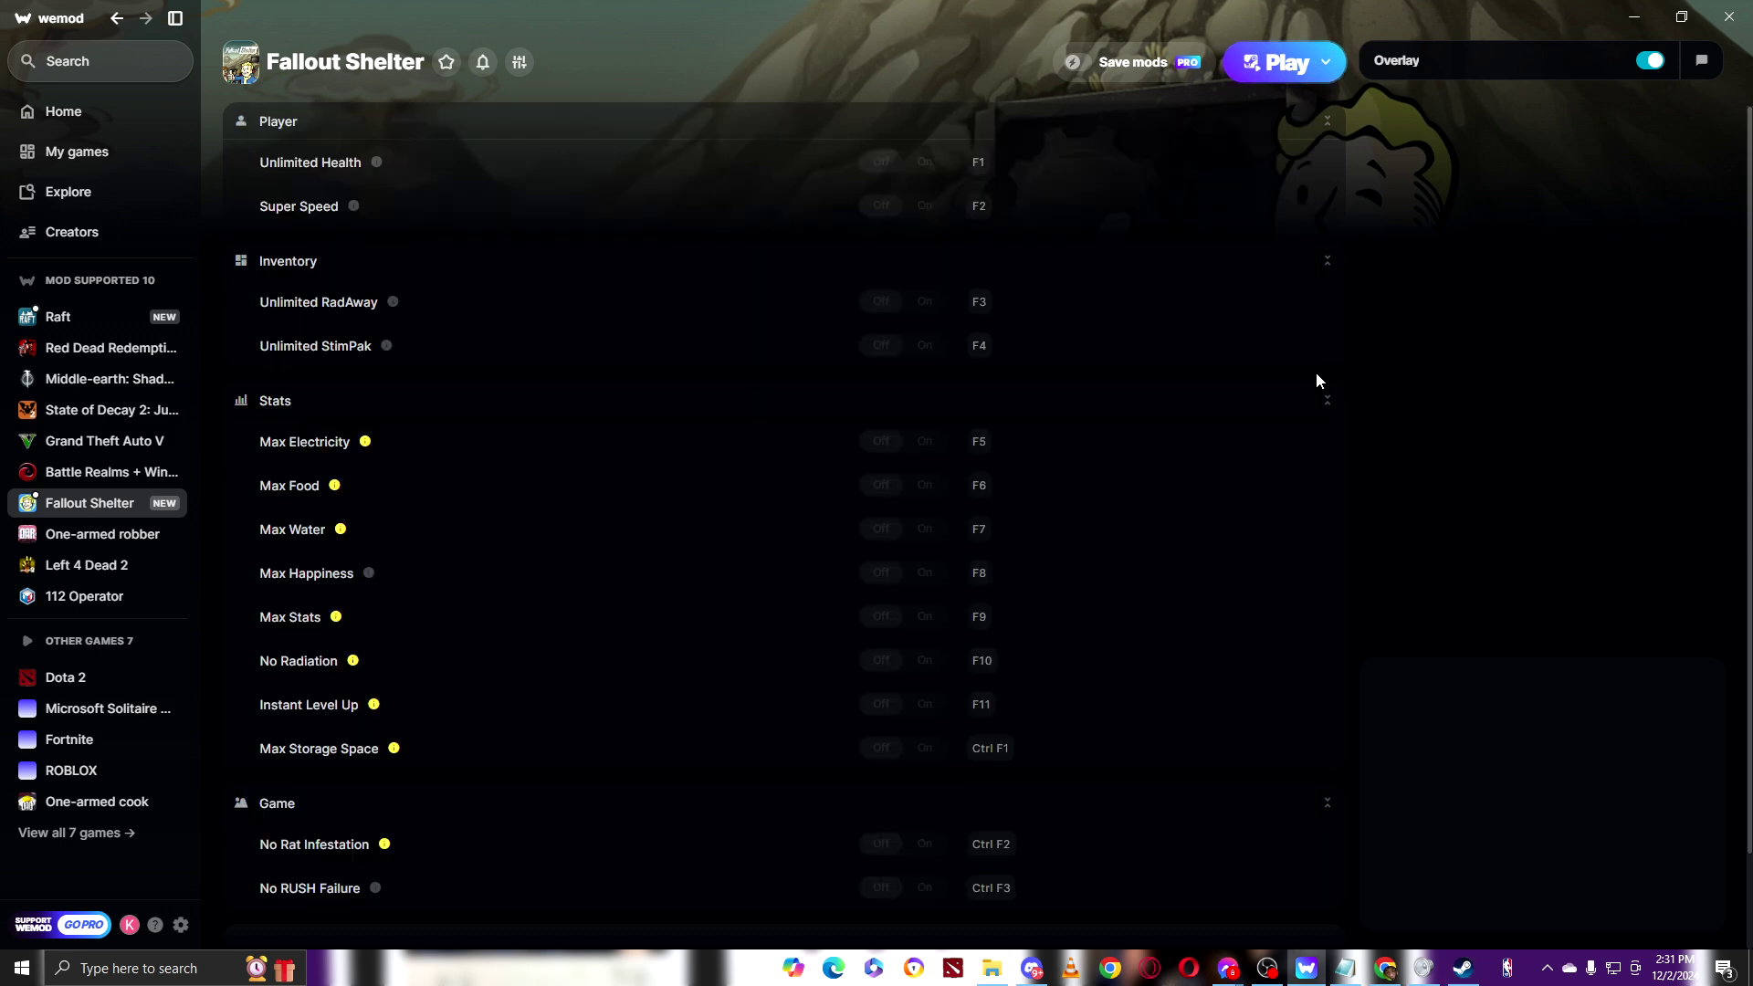
left_click(1280, 74)
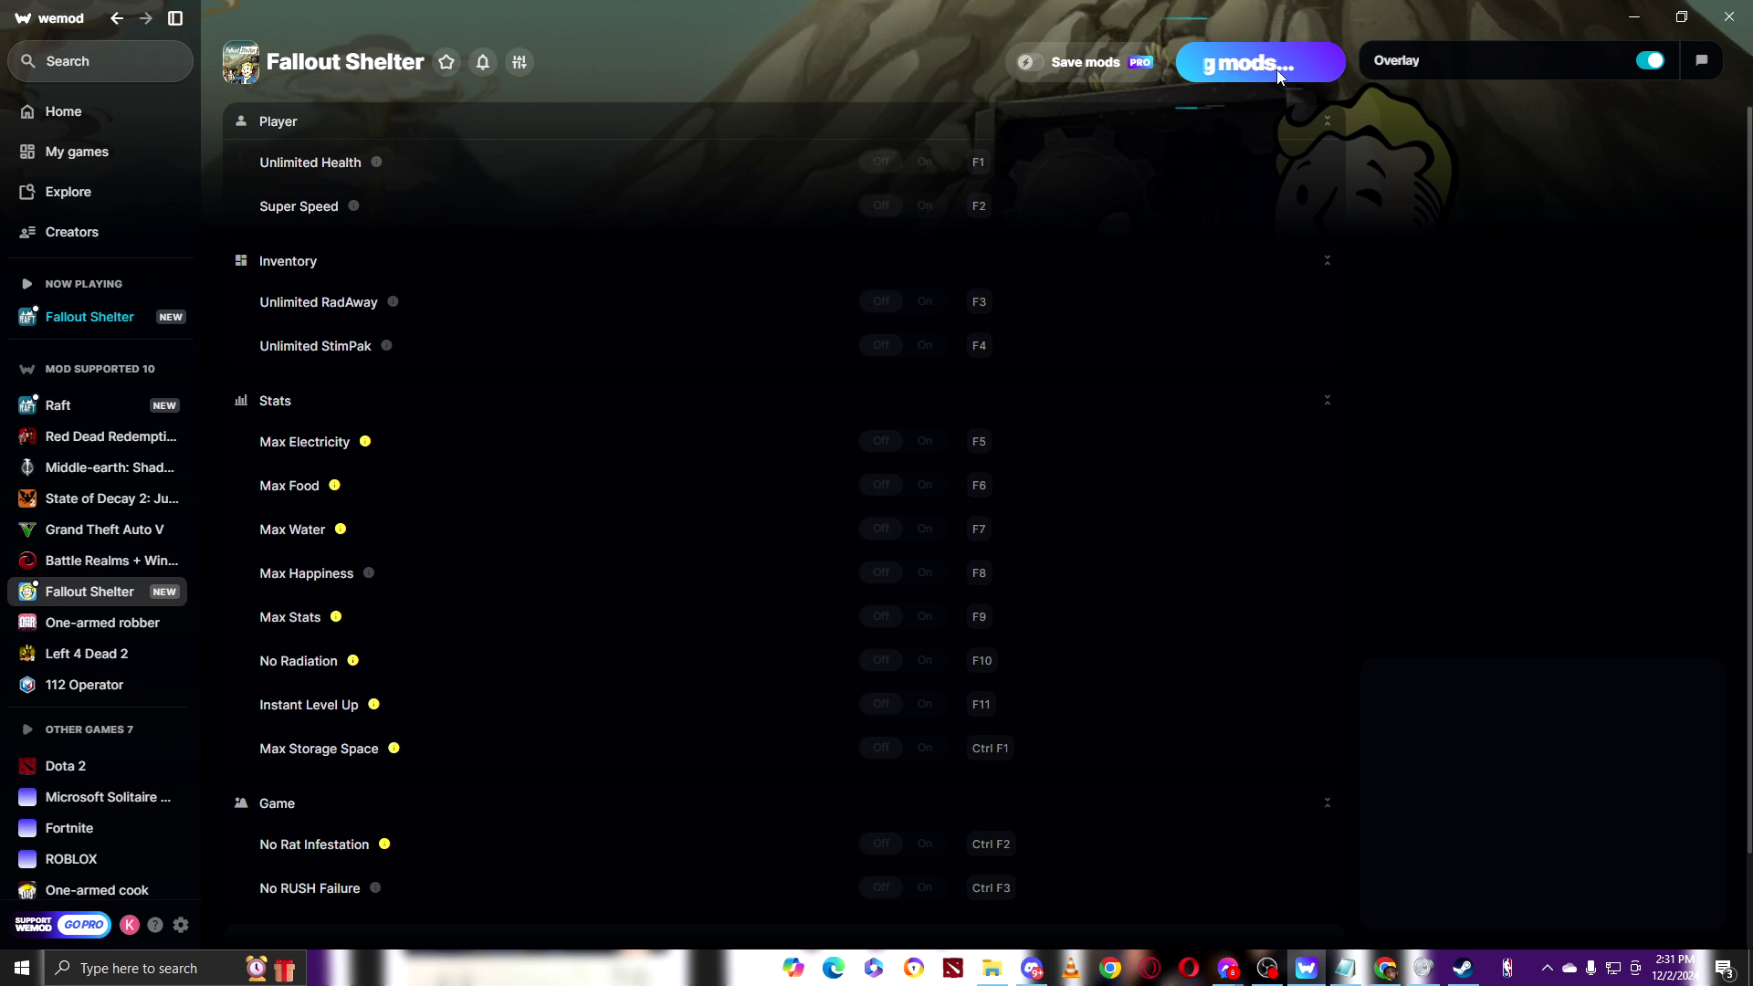